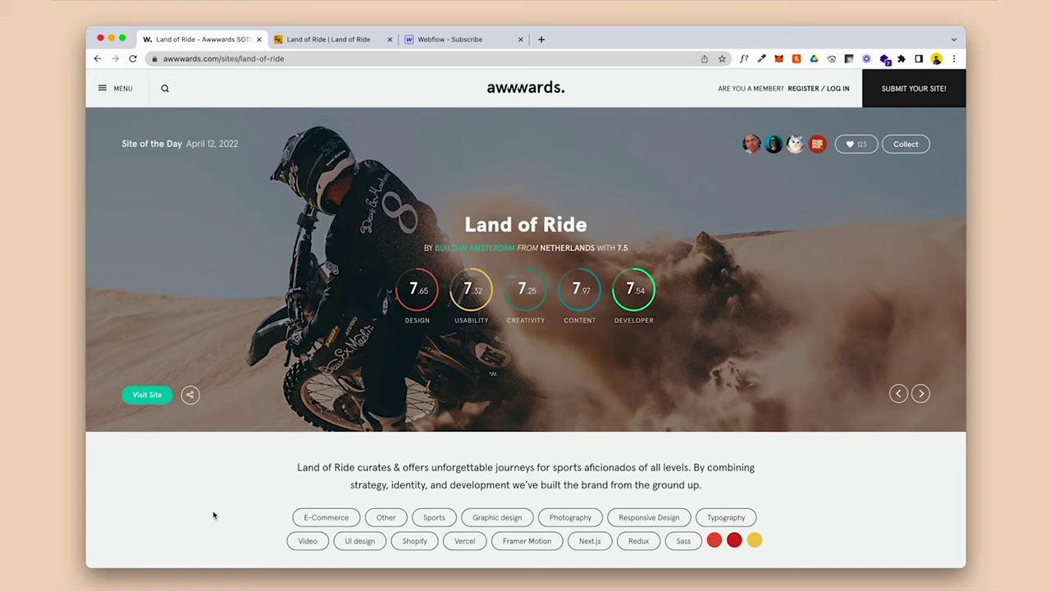
Examine the Land of Ride reference site's adventure card grid and how its cards switch from image to video.
scroll(213, 514, down, 1)
scroll(214, 514, up, 1)
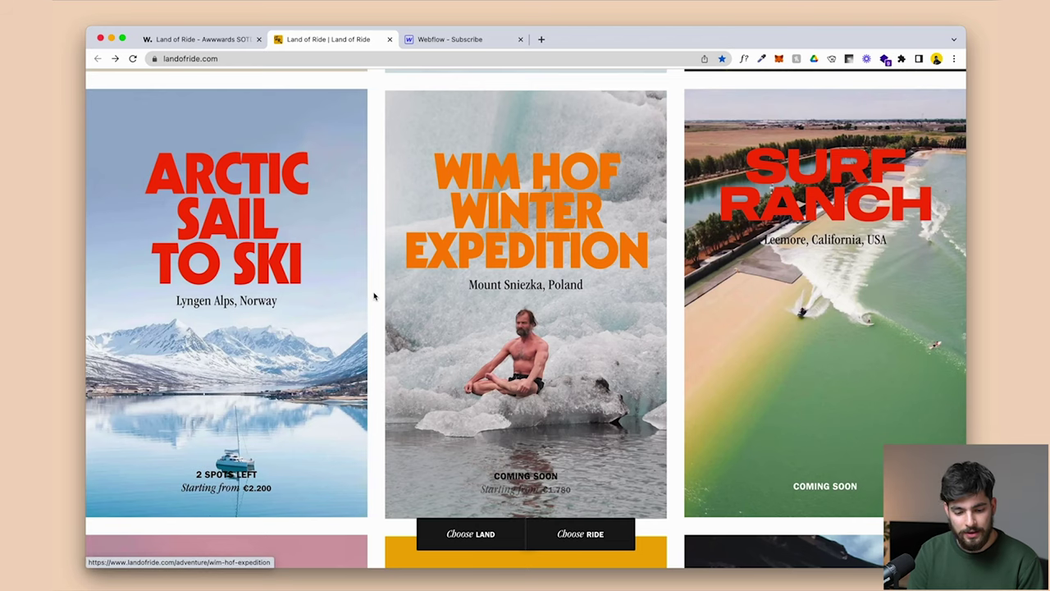
scroll(374, 297, up, 3)
scroll(374, 297, up, 5)
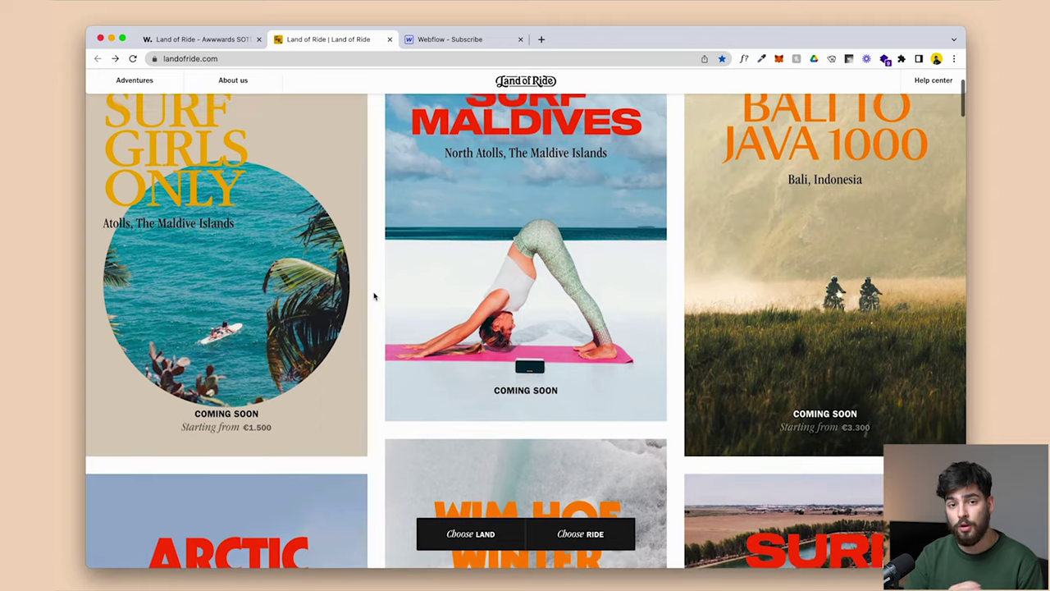
scroll(374, 297, down, 2)
scroll(375, 297, down, 3)
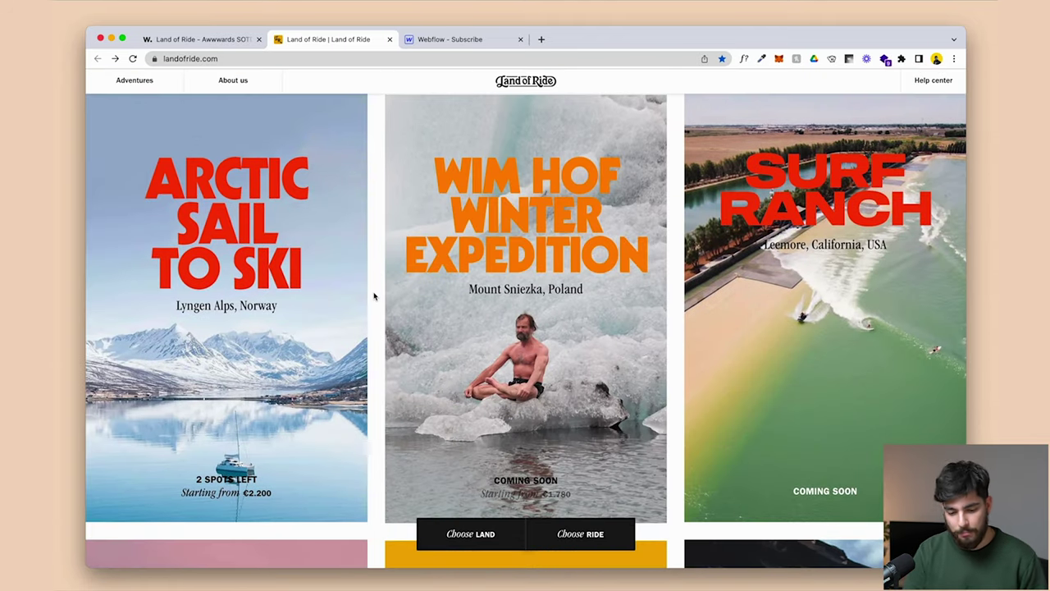
mouse_move(492, 270)
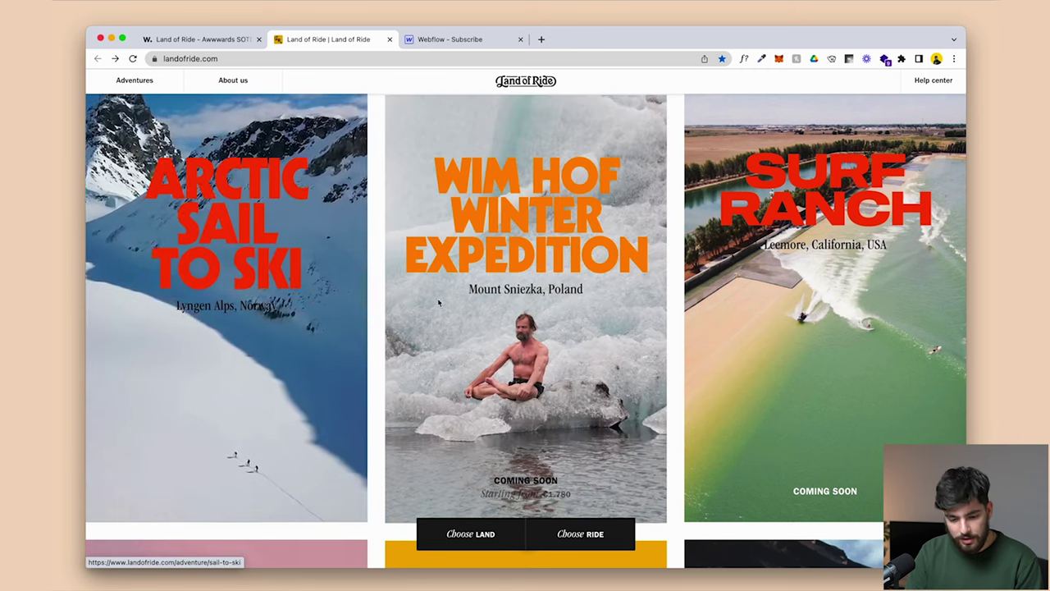
scroll(867, 276, down, 5)
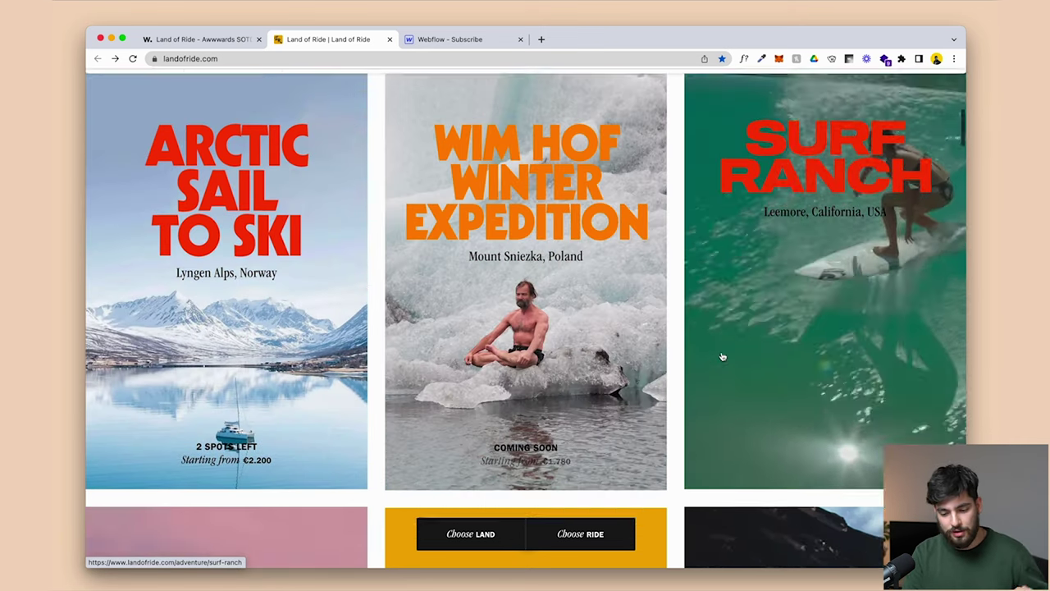
scroll(804, 361, up, 4)
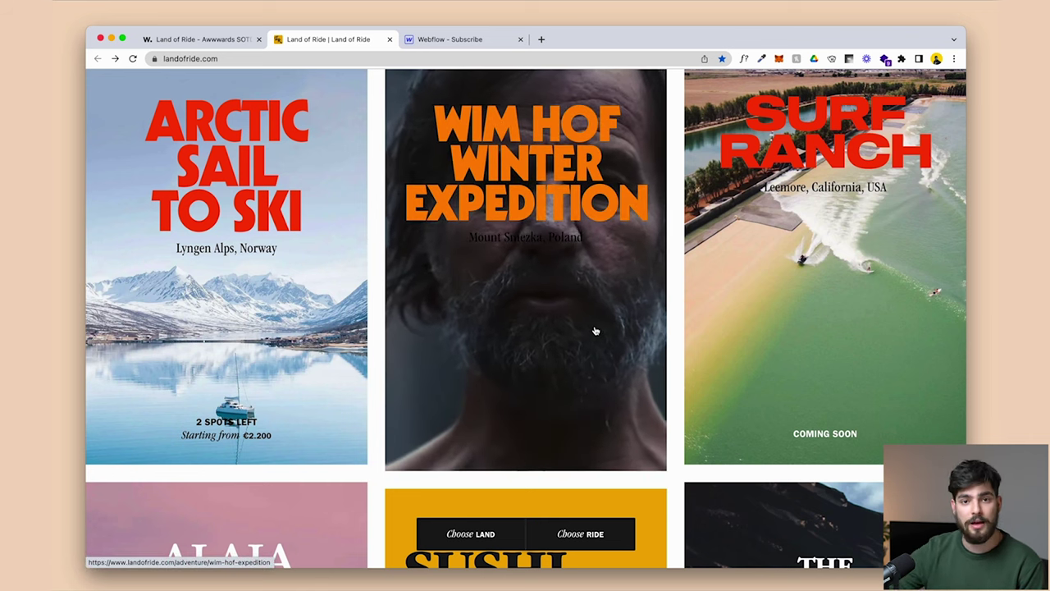
scroll(680, 334, down, 8)
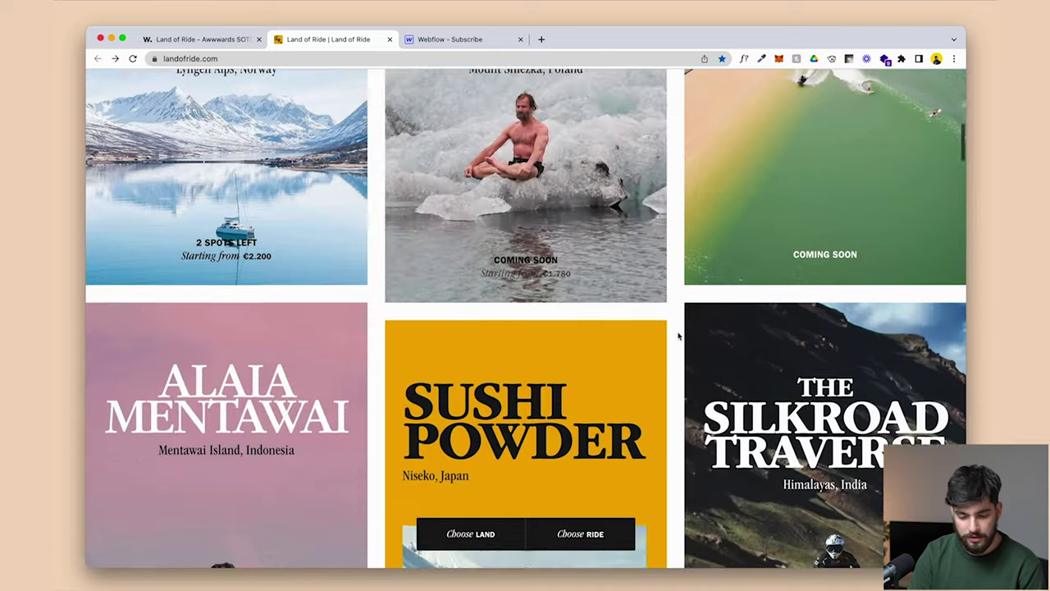
scroll(680, 335, up, 8)
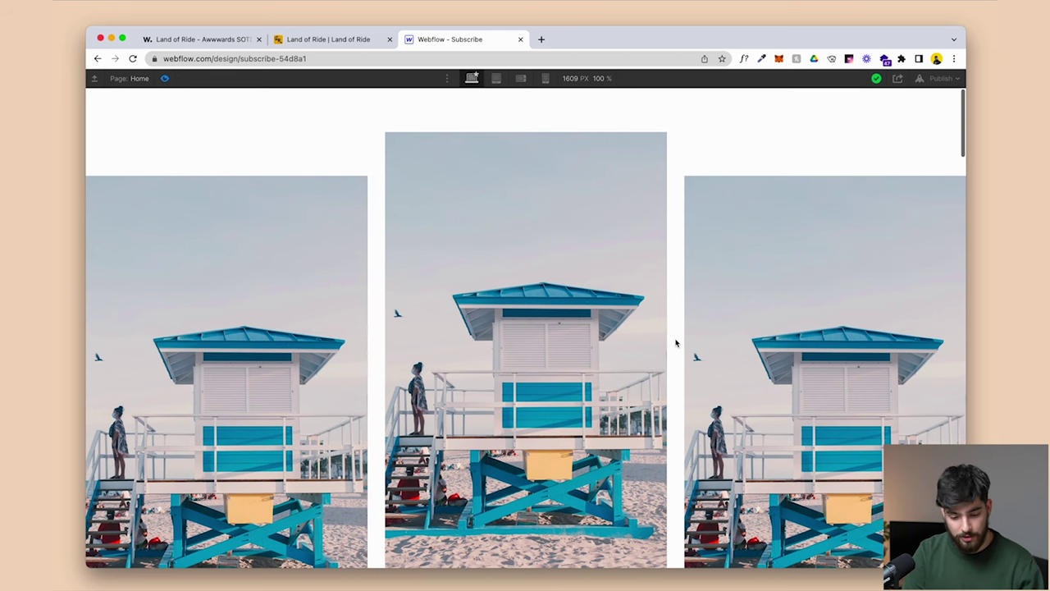
Compare the Land of Ride page with the Webflow preview, checking the three-column card layout and its hover video.
key(ctrl+shift+Tab)
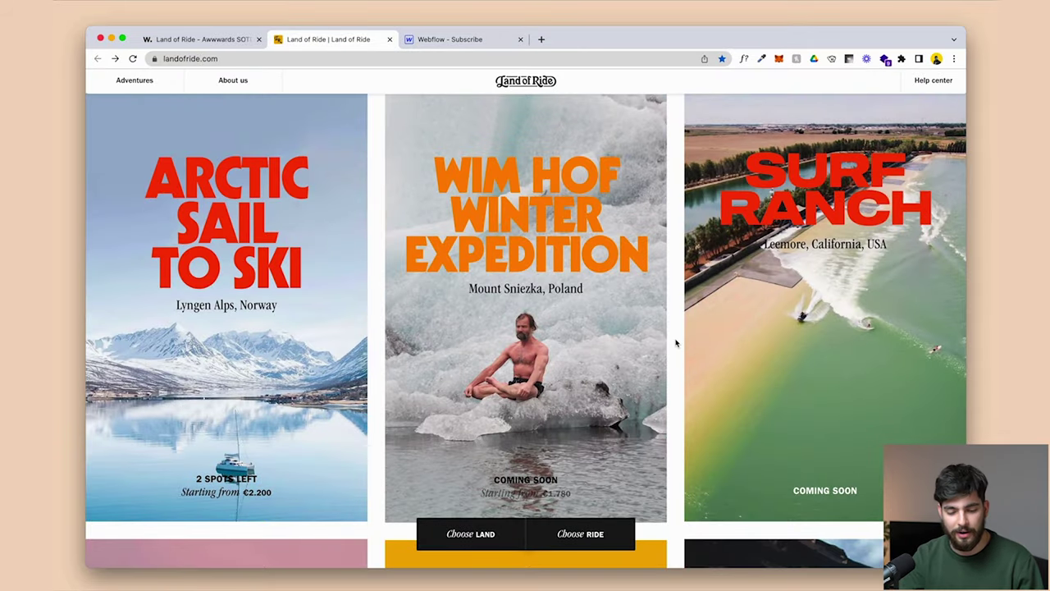
key(ctrl+Tab)
scroll(676, 343, down, 10)
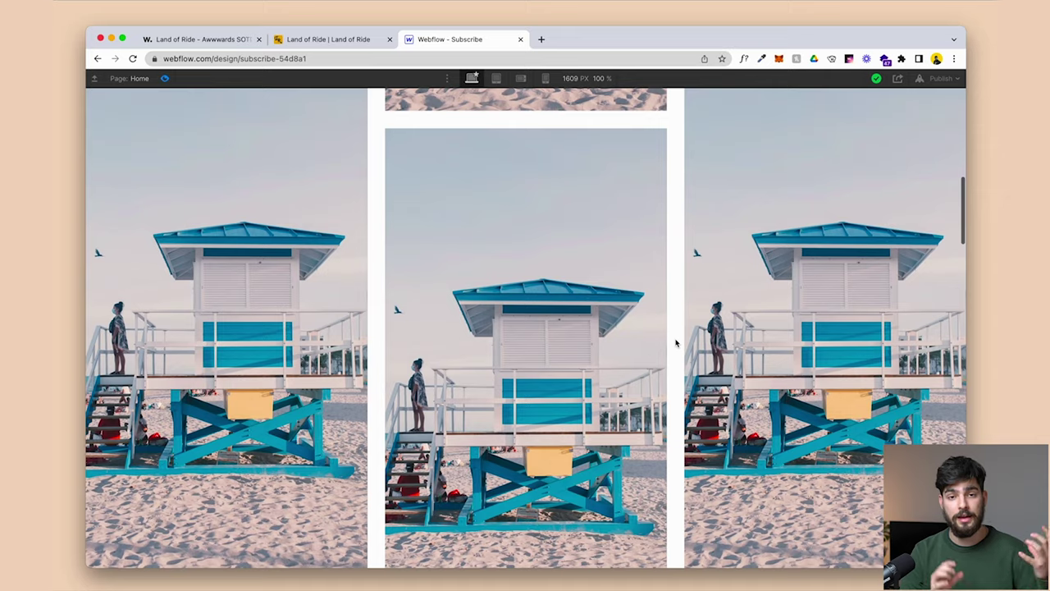
scroll(675, 342, up, 2)
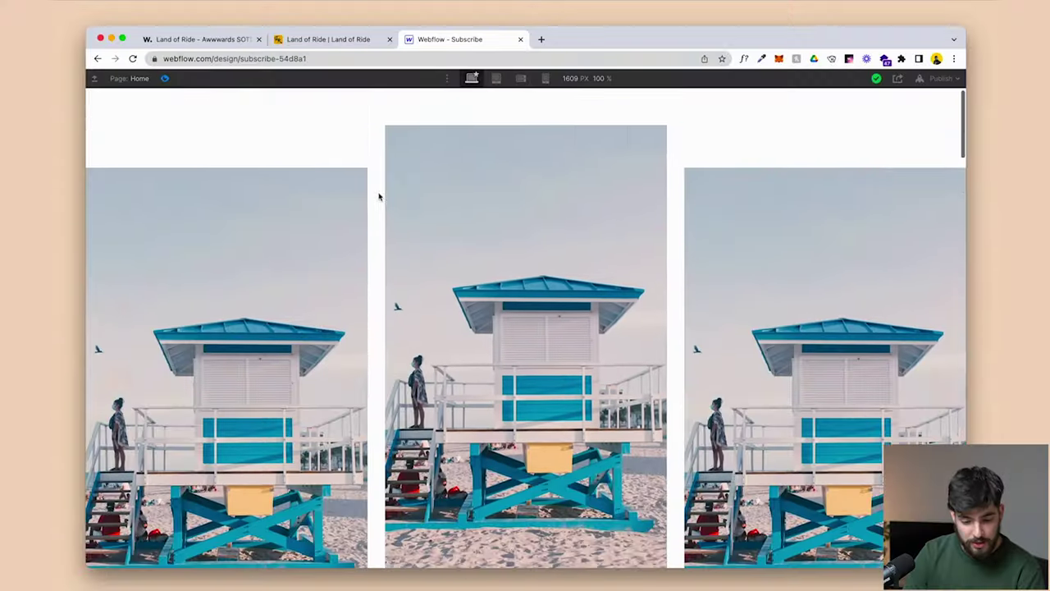
scroll(554, 310, down, 10)
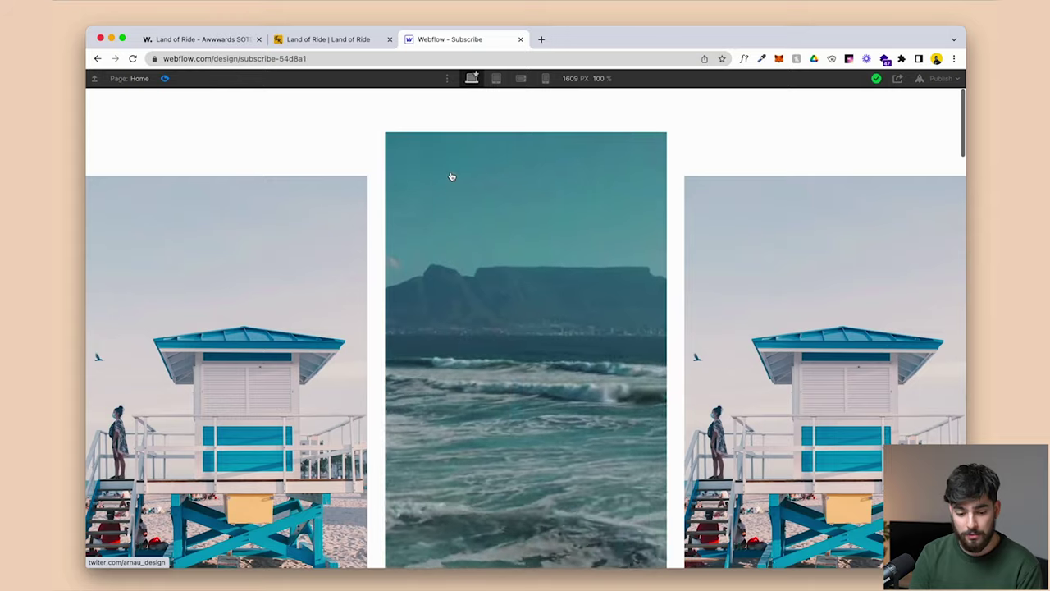
Leave the preview and locate the middle column's first Div-holder link block in the page structure.
key(super+shift+p)
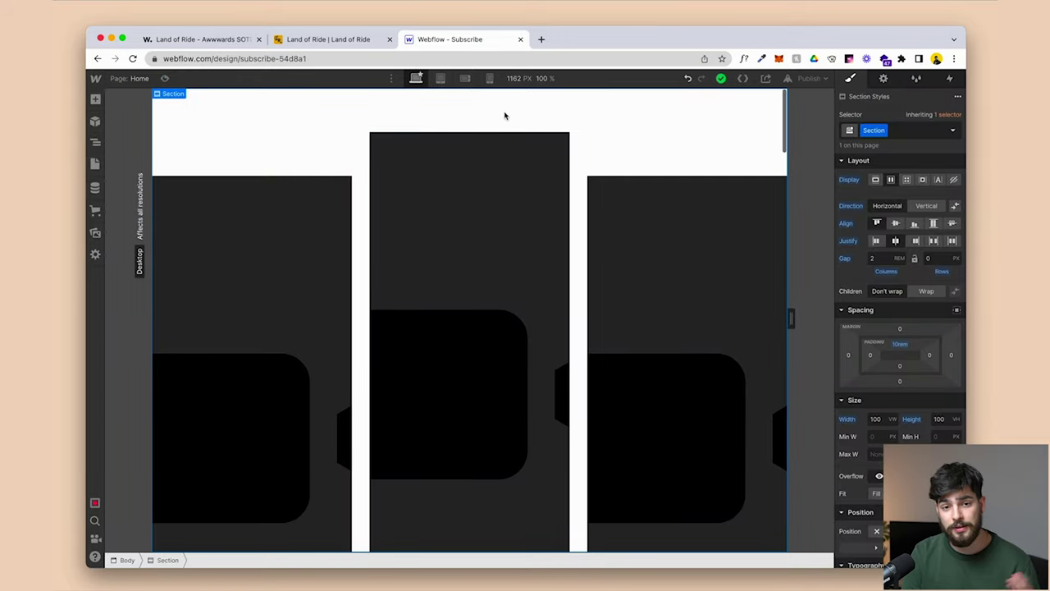
click(493, 185)
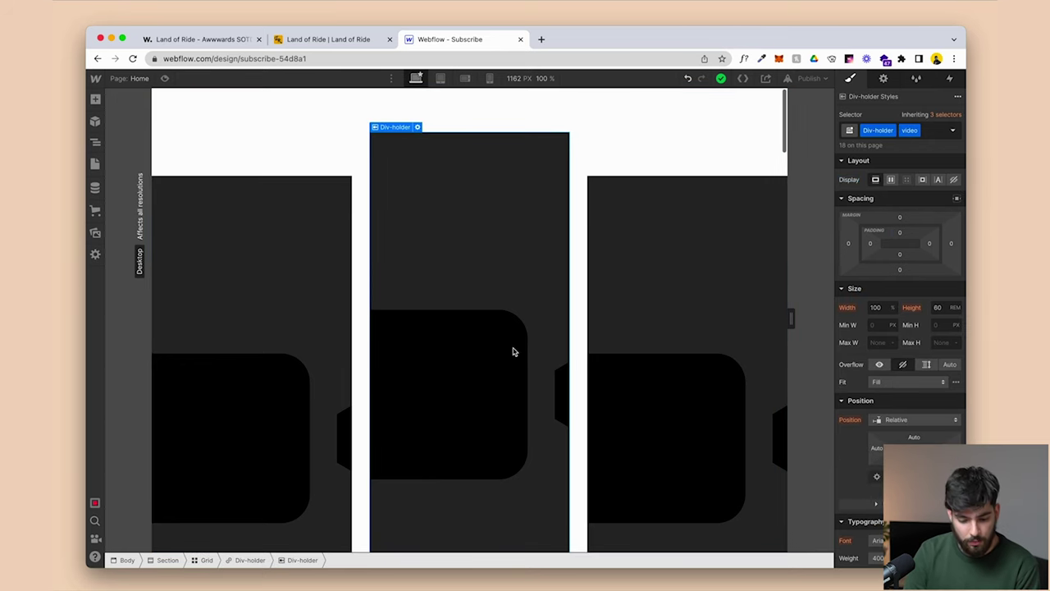
click(255, 561)
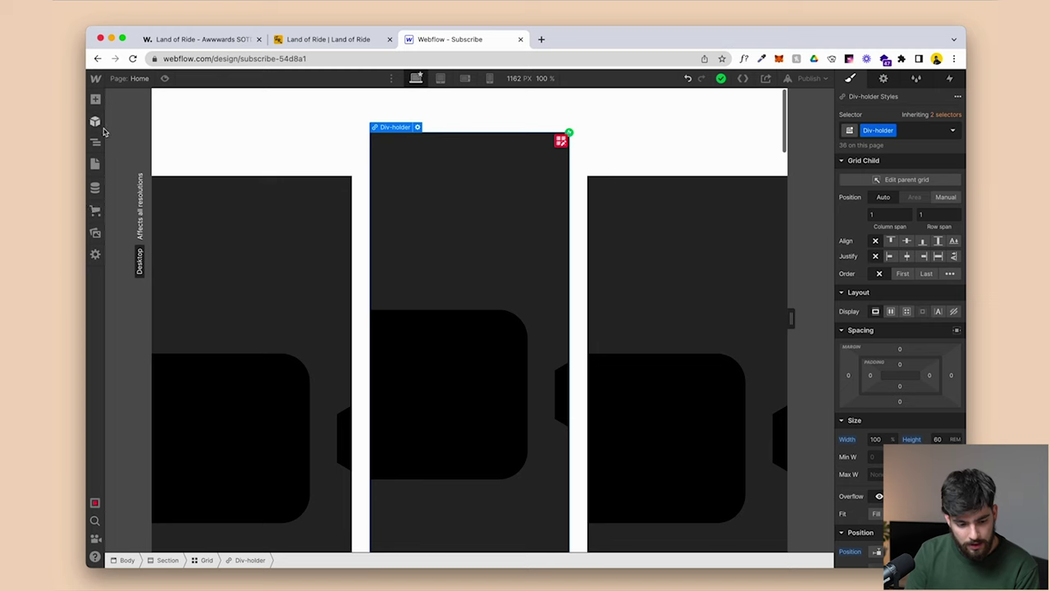
click(96, 142)
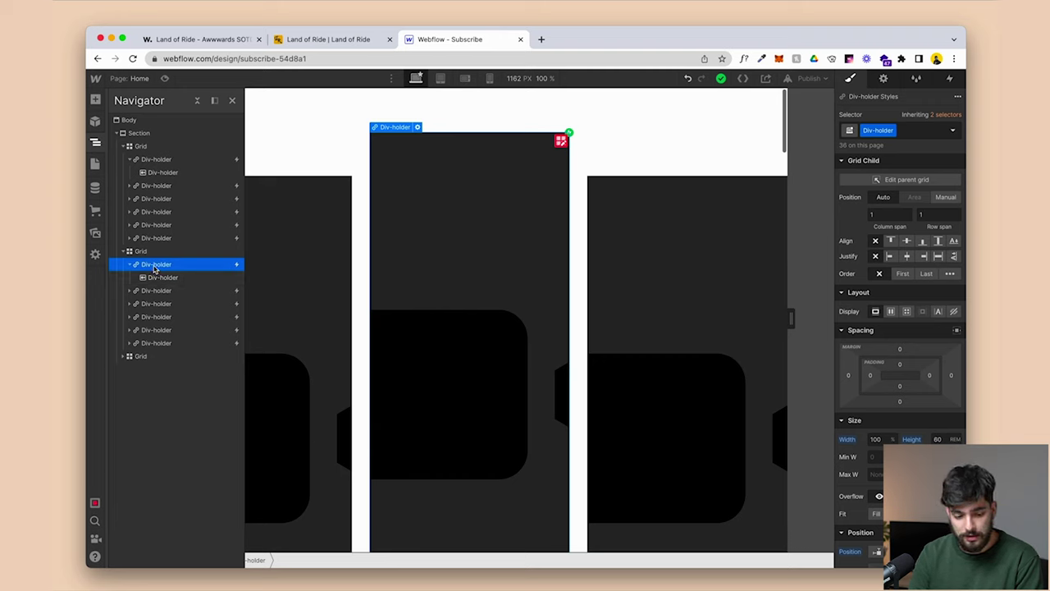
Inspect the size and position styles of the Div-holder link block and the z-index of its nested background video.
click(169, 277)
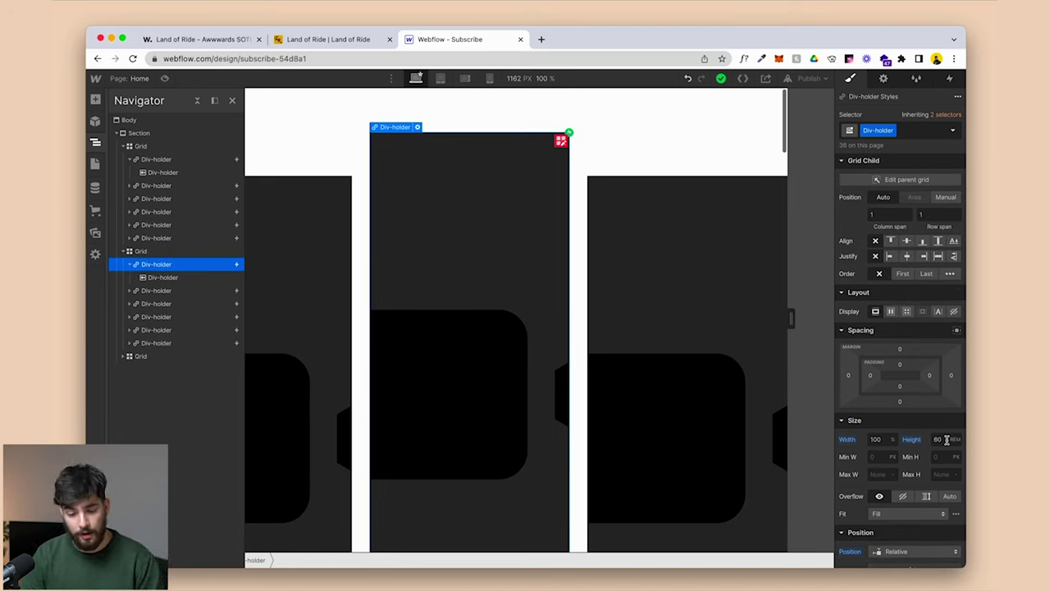
scroll(947, 440, down, 5)
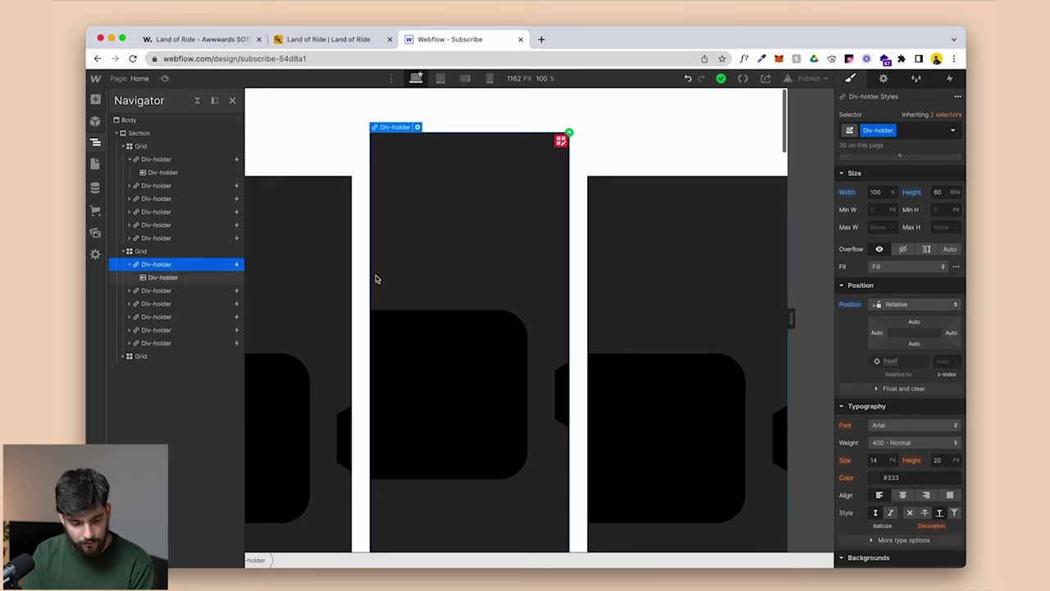
click(194, 277)
scroll(898, 393, up, 5)
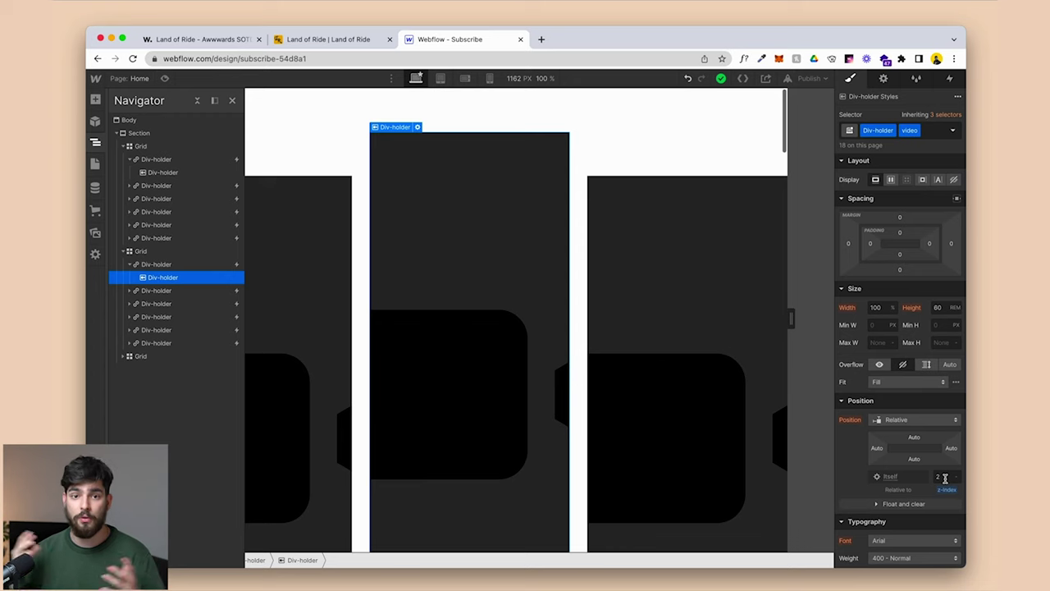
key(Up)
Inspect the background image applied to the parent Div-holder link block.
scroll(595, 369, down, 3)
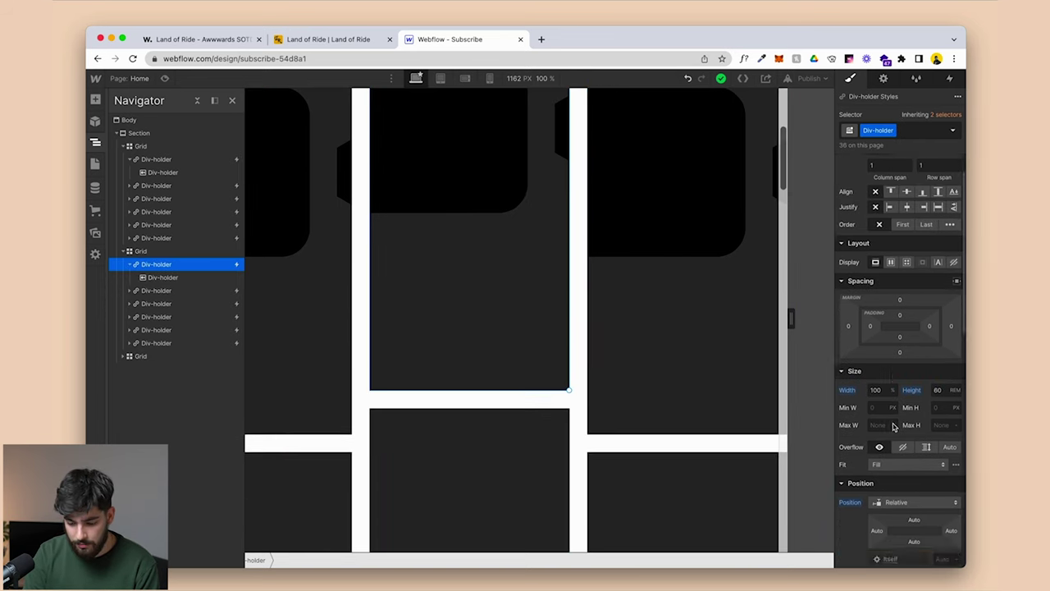
scroll(894, 425, down, 5)
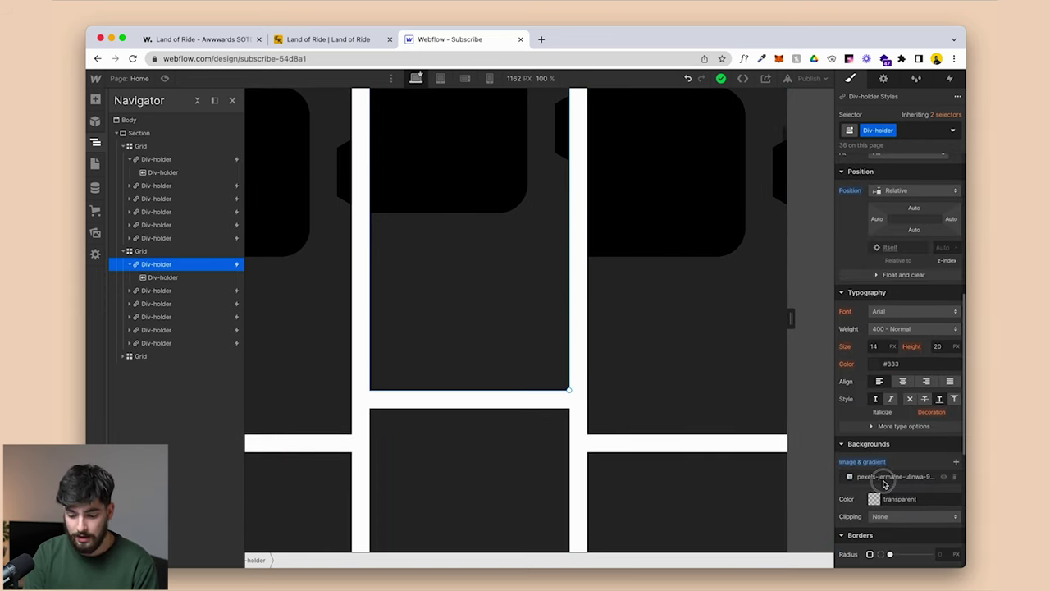
click(884, 484)
click(923, 203)
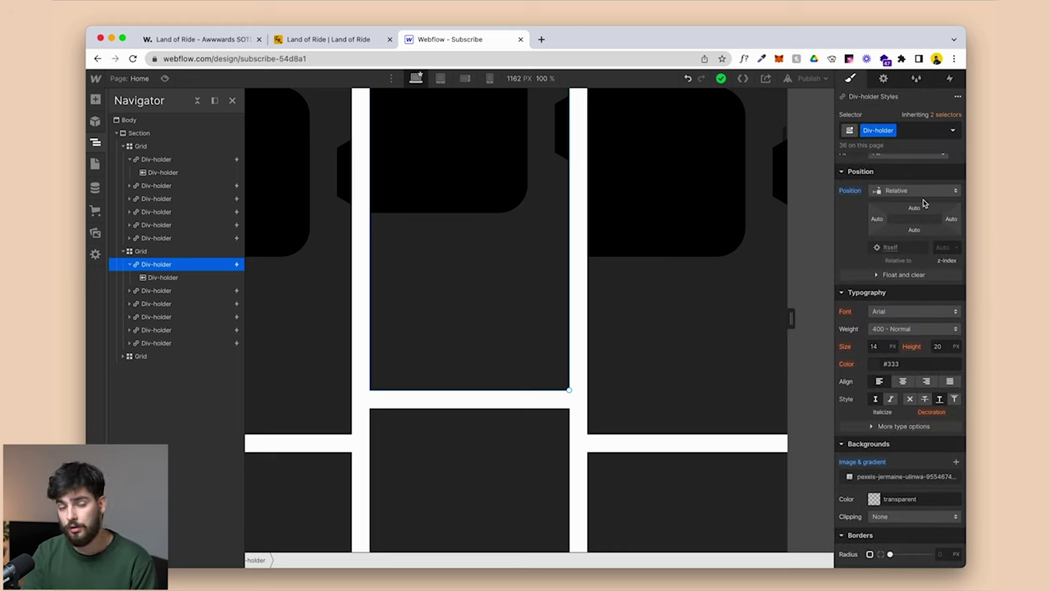
Inspect the nested background video's background styles and the video file assigned in its element settings.
scroll(415, 112, up, 3)
click(385, 302)
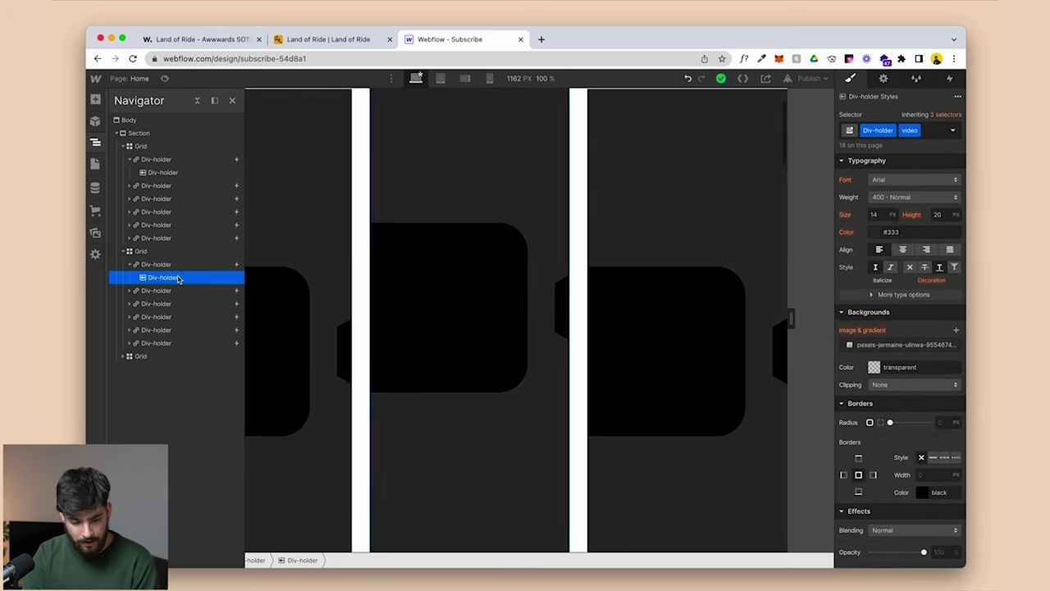
scroll(875, 432, up, 2)
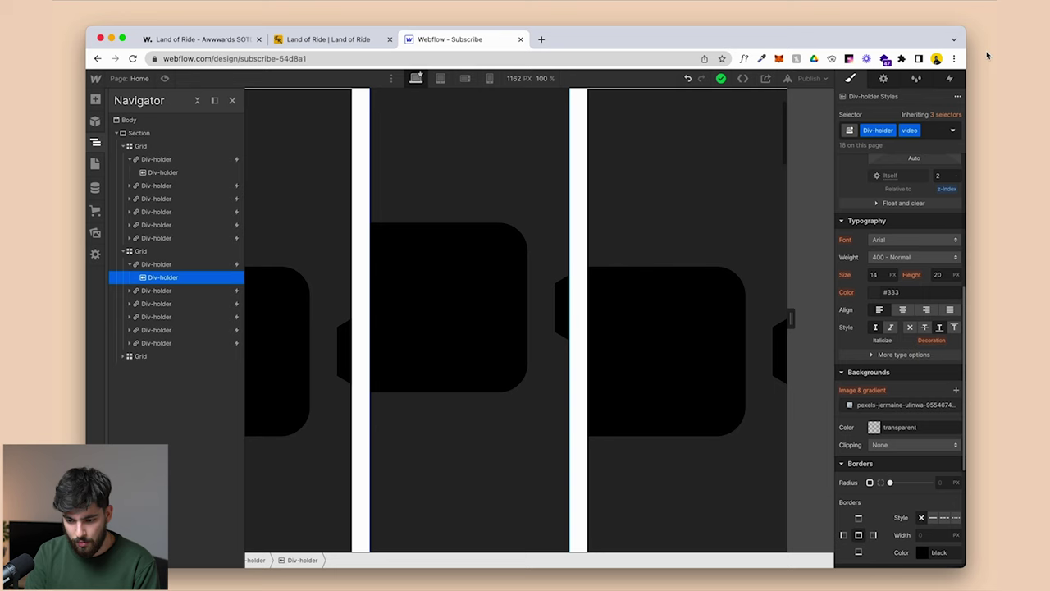
click(883, 78)
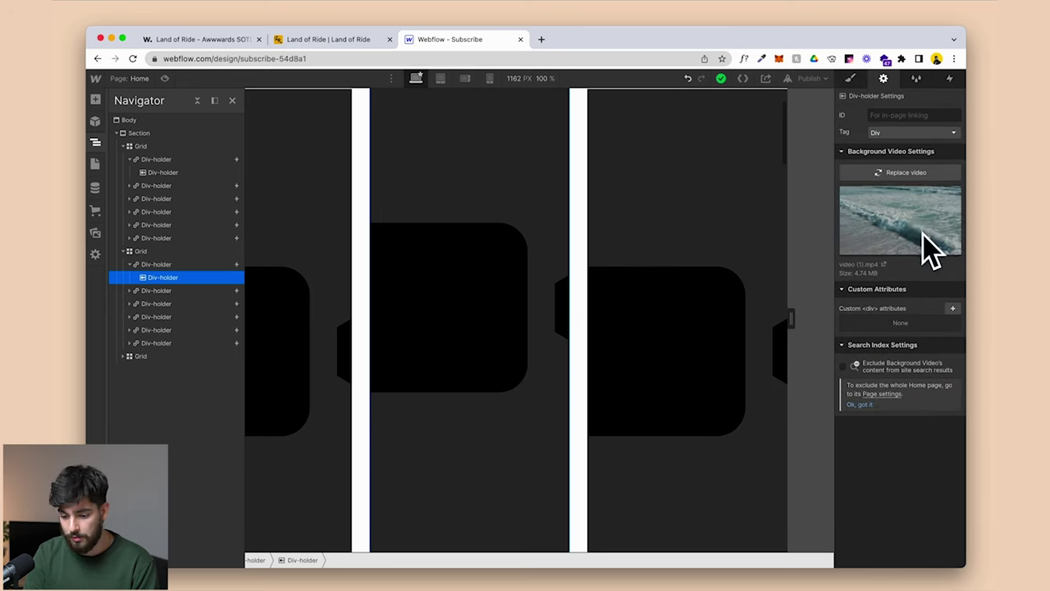
click(853, 78)
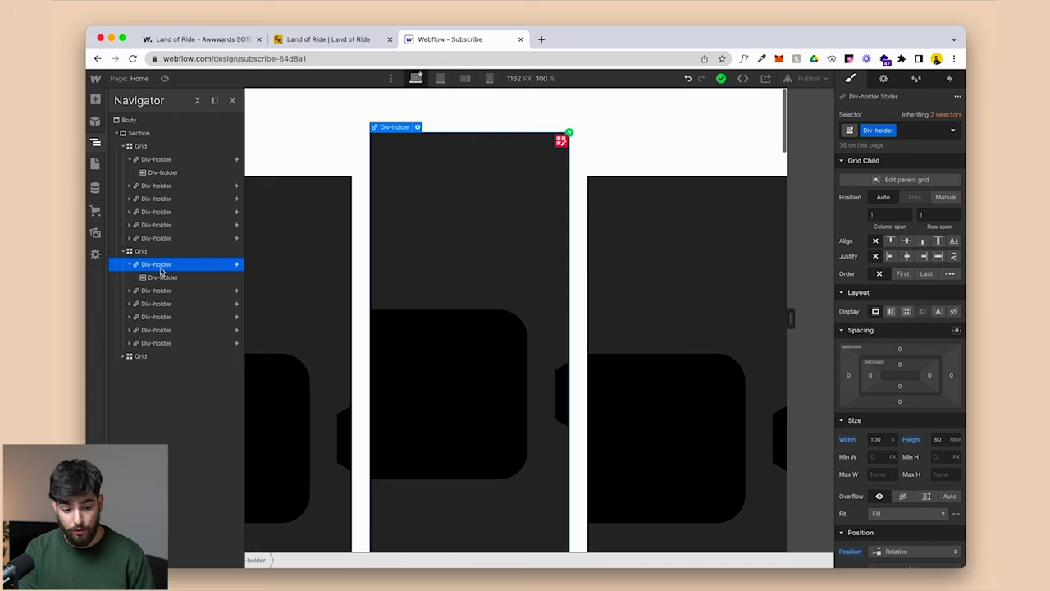
Review the opacity actions in the Div-holder's Hover In animation, comparing with the Land of Ride cards, and close it.
click(953, 79)
click(945, 193)
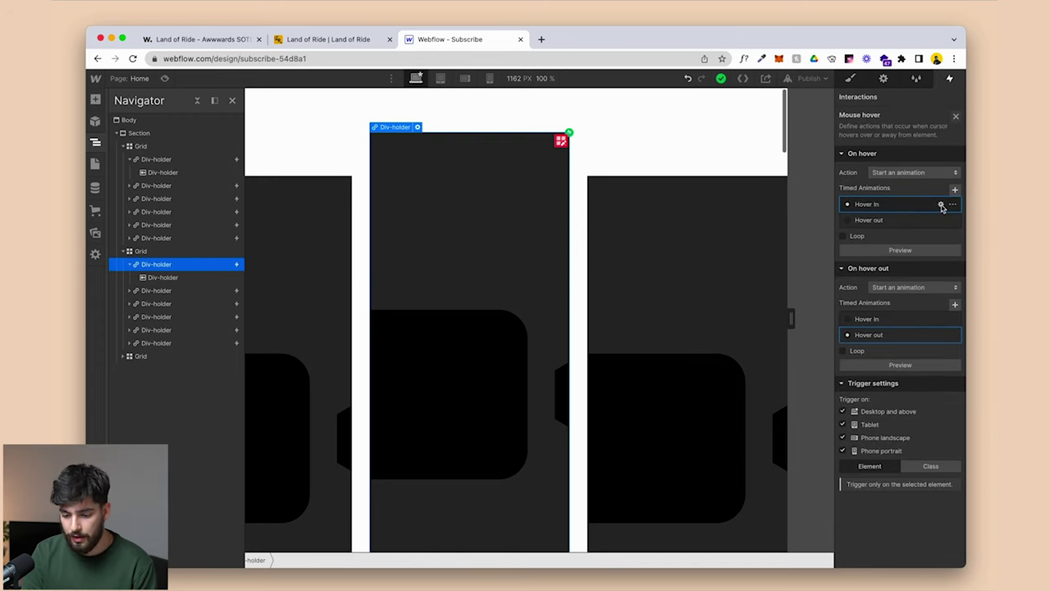
click(941, 205)
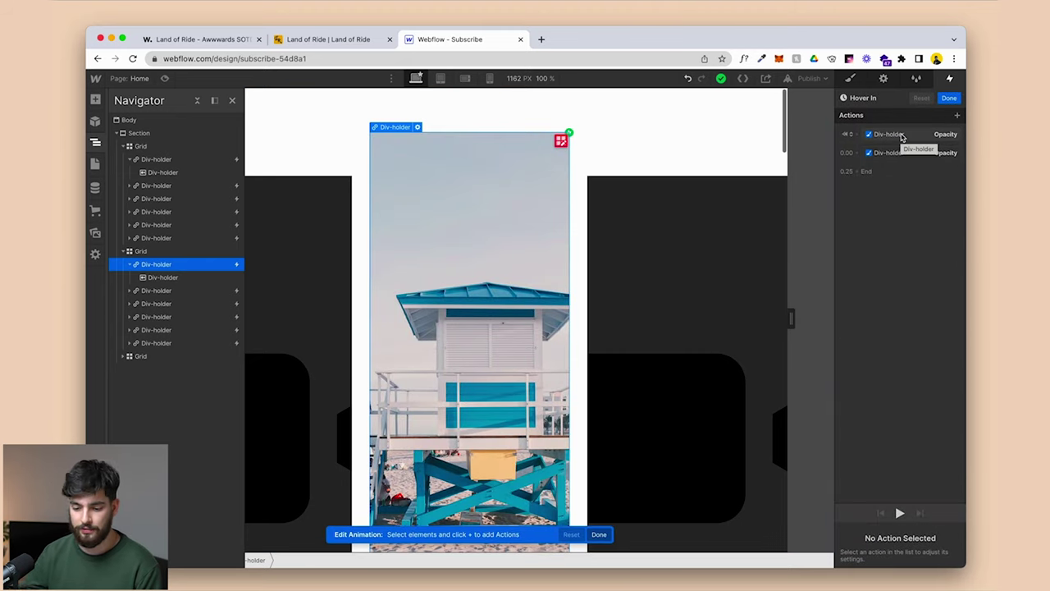
click(901, 135)
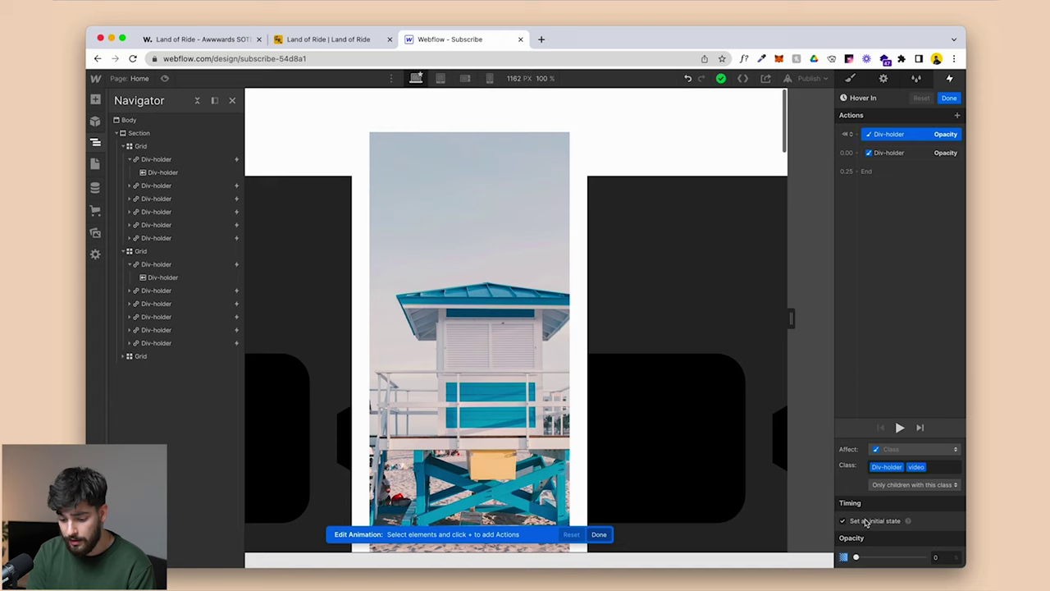
click(877, 156)
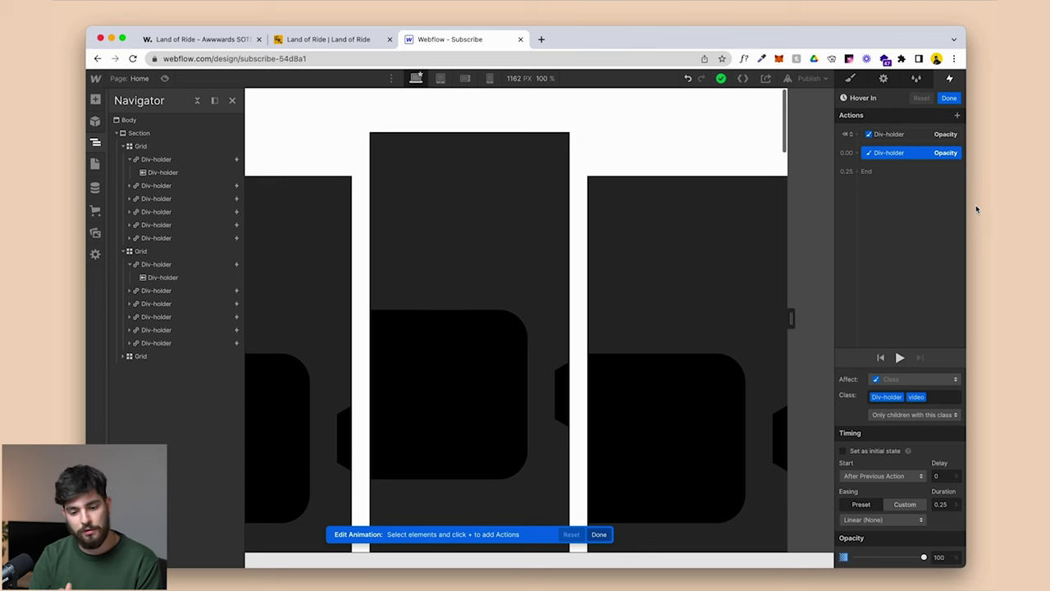
click(310, 39)
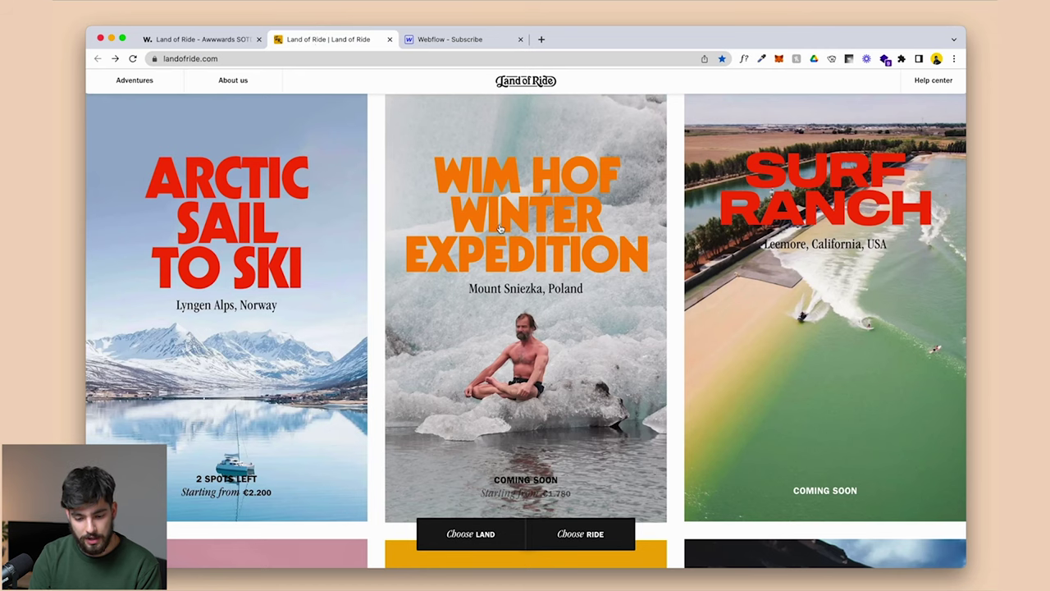
click(442, 45)
click(950, 99)
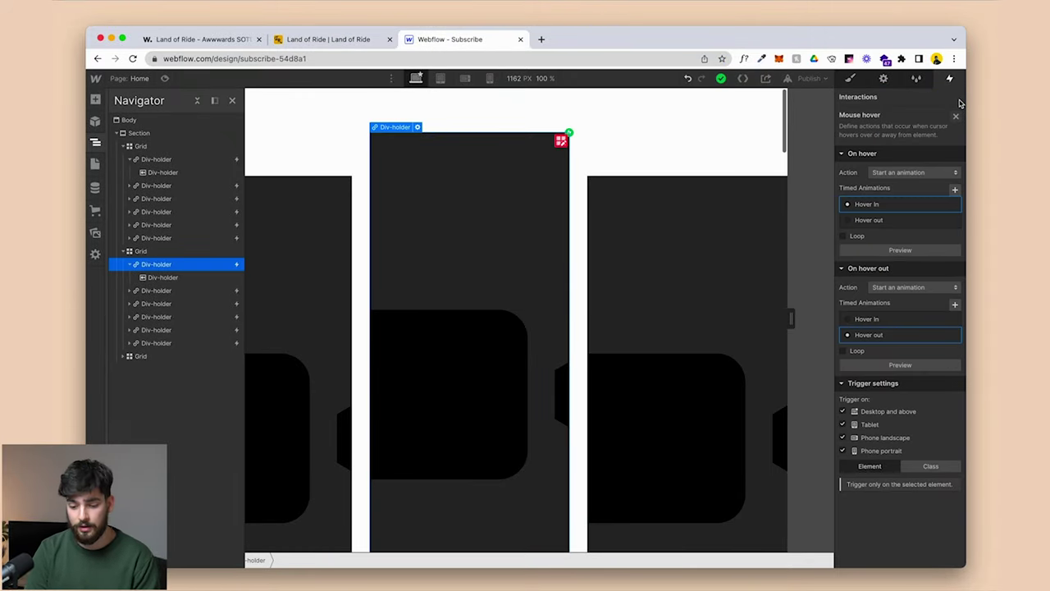
Review the opacity action in the Div-holder's Hover out animation and close it.
click(942, 334)
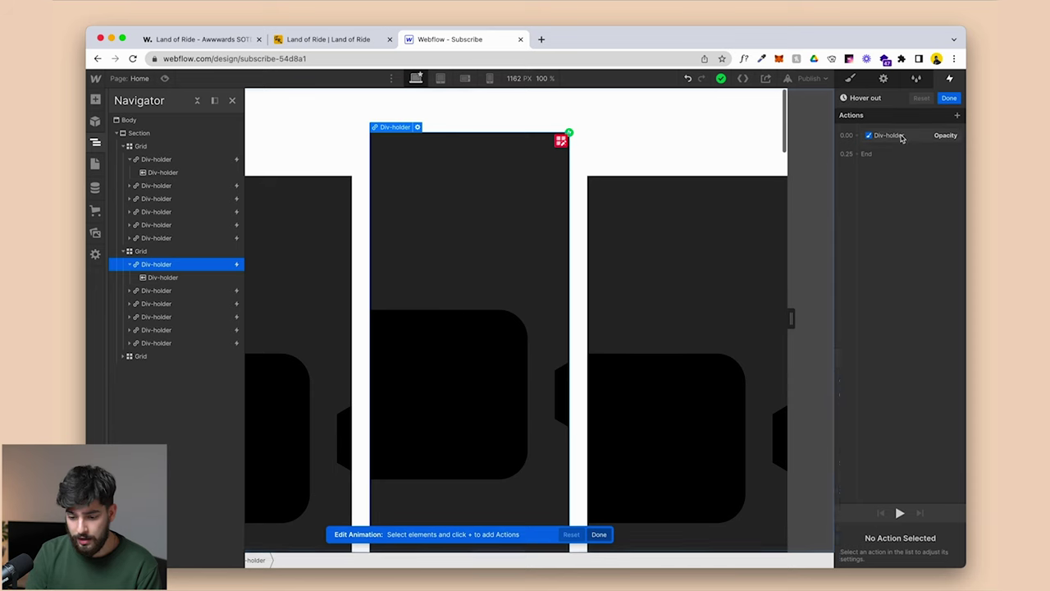
click(903, 136)
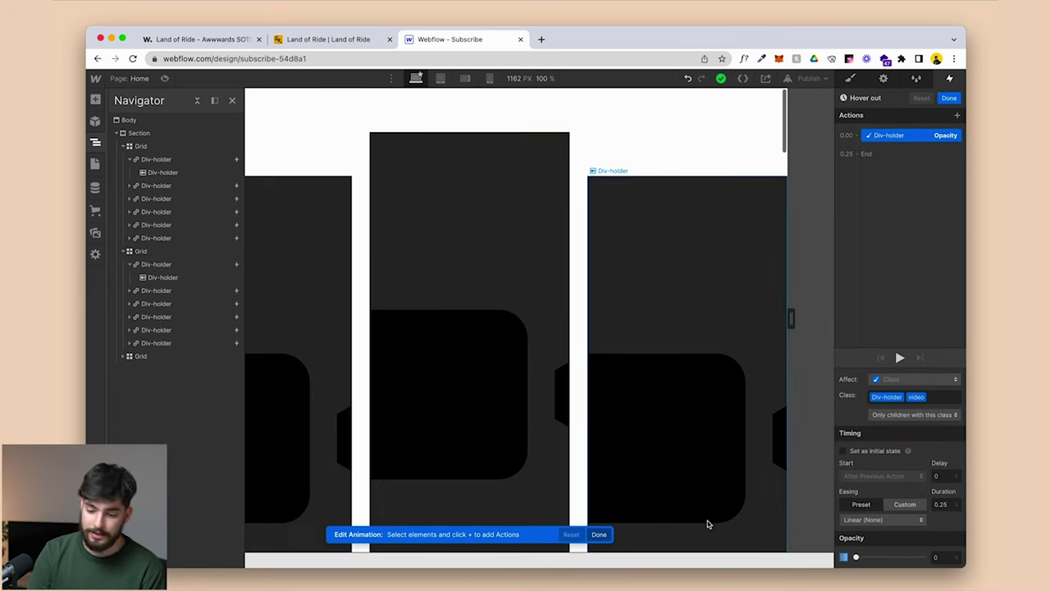
click(950, 97)
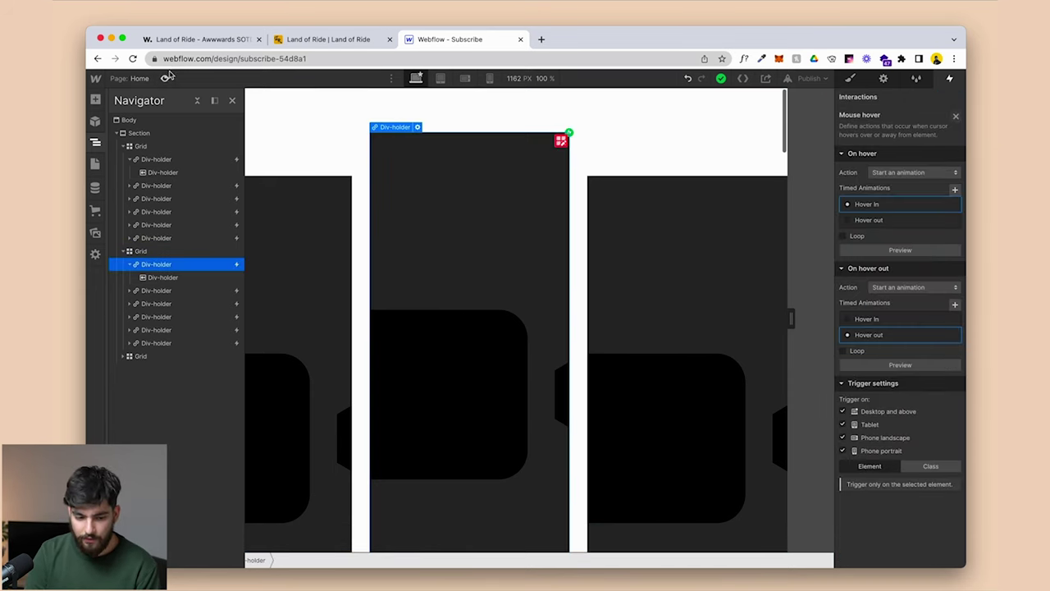
Preview the page to check the middle card's hover video and how the three columns move on scroll.
click(166, 77)
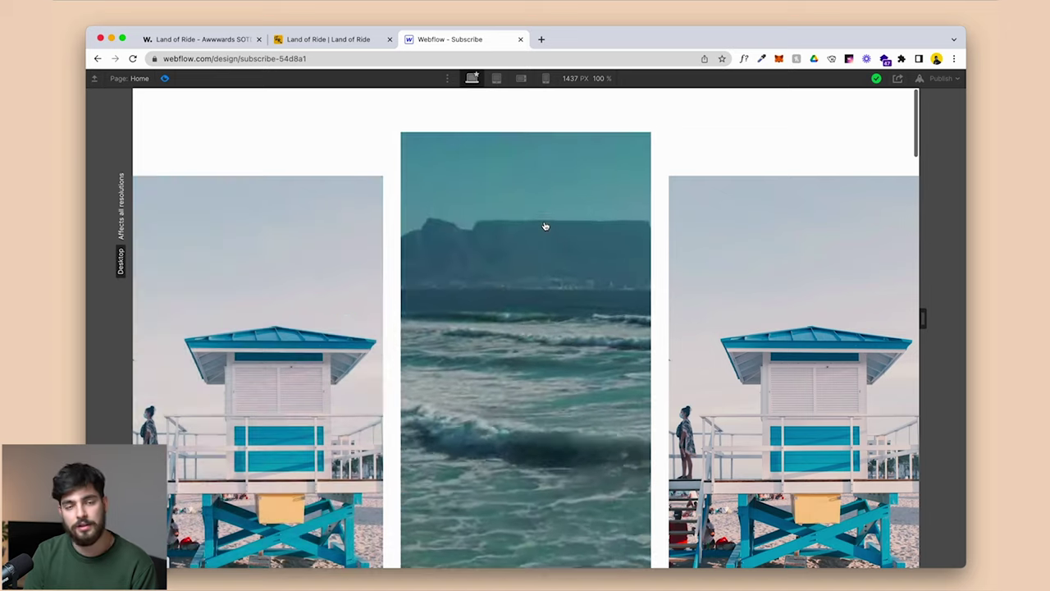
click(166, 79)
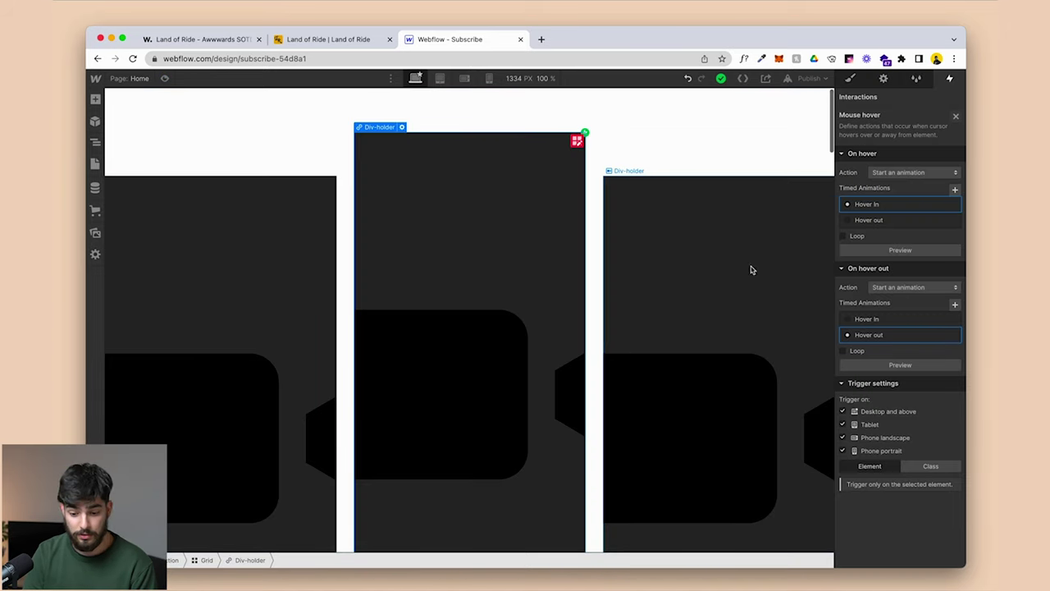
click(165, 79)
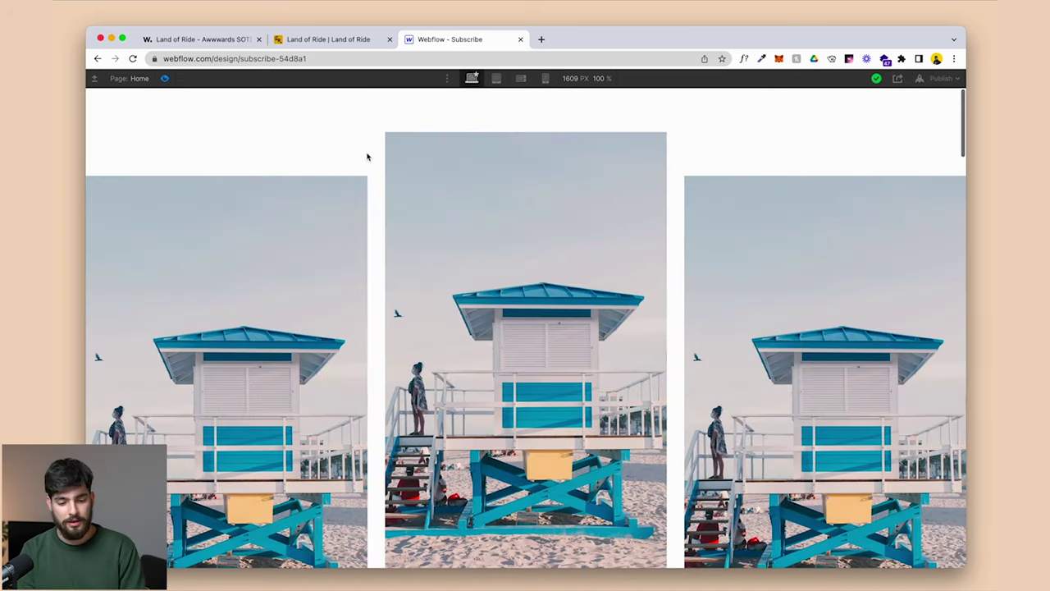
scroll(370, 156, down, 10)
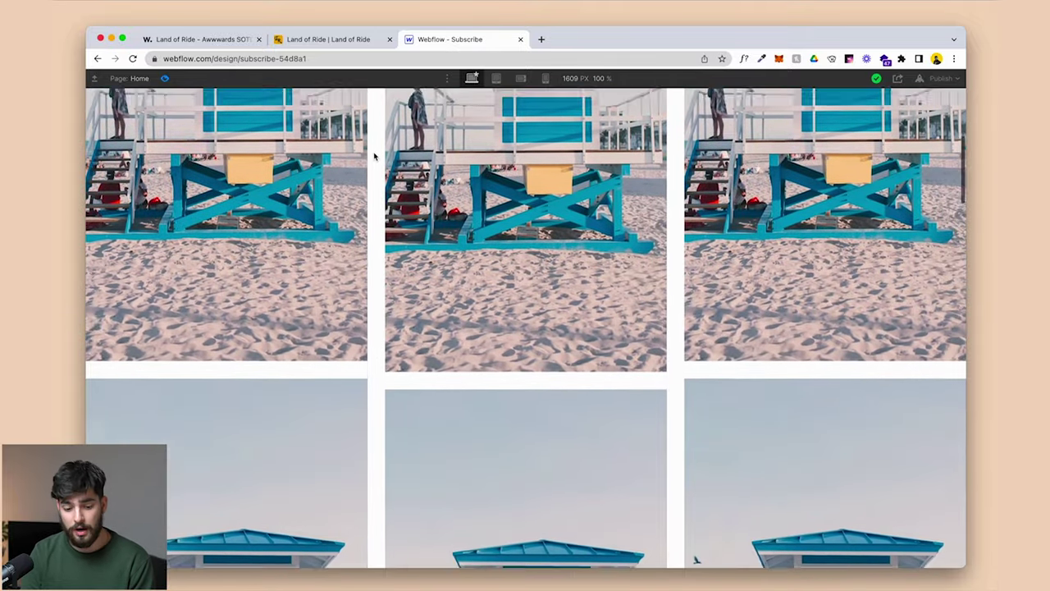
scroll(374, 156, up, 5)
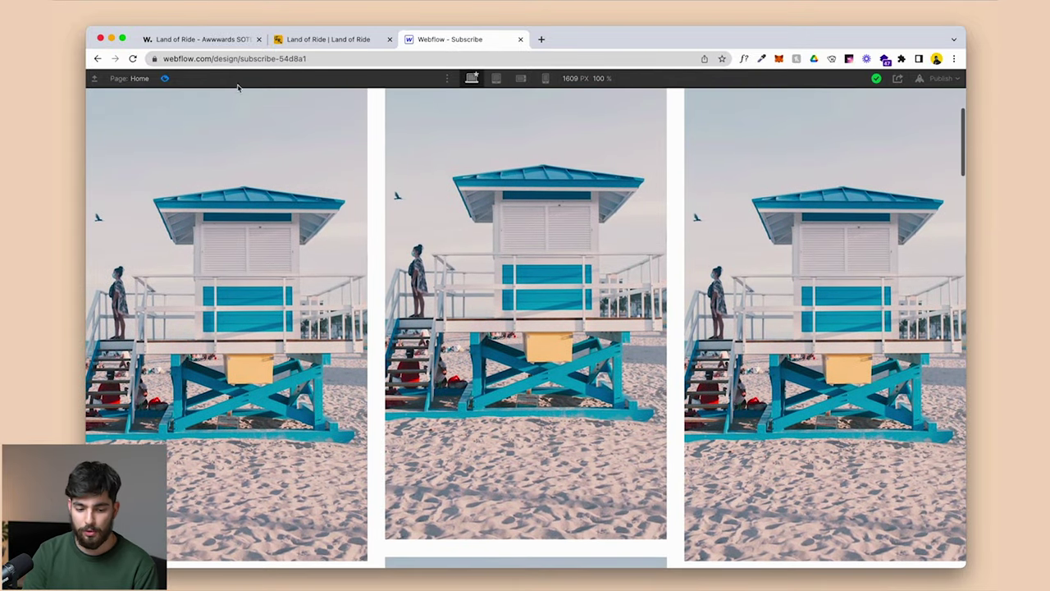
click(166, 79)
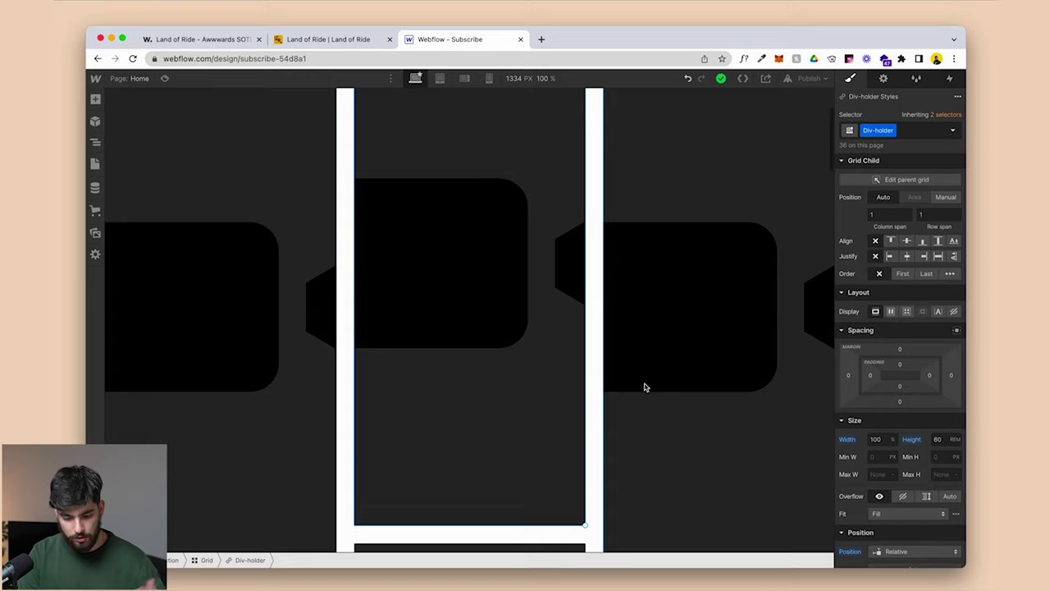
Inspect the combo classes and margin of the outer and middle column grids.
scroll(401, 521, down, 3)
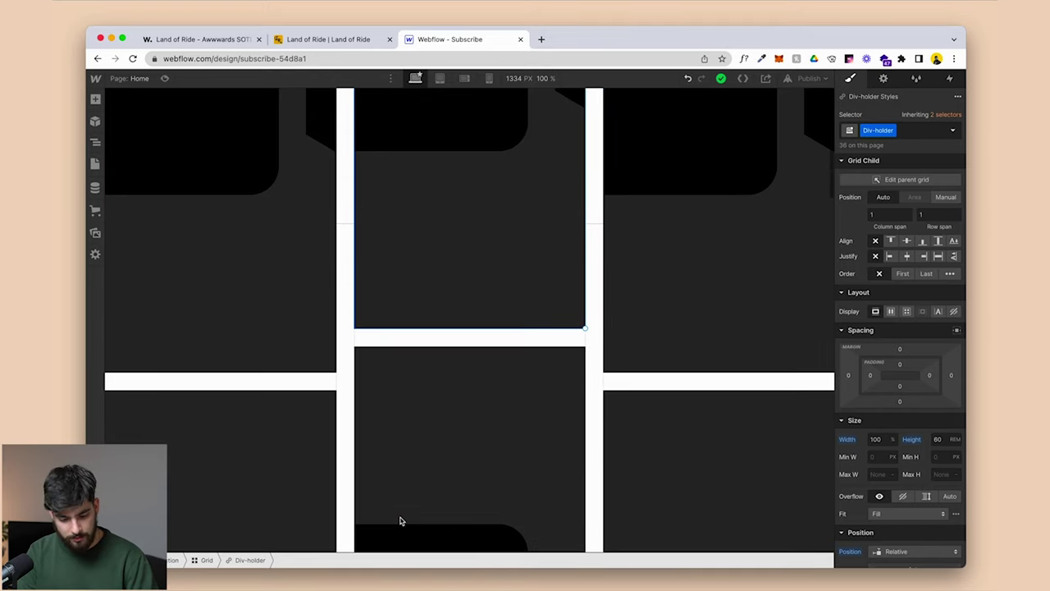
click(292, 382)
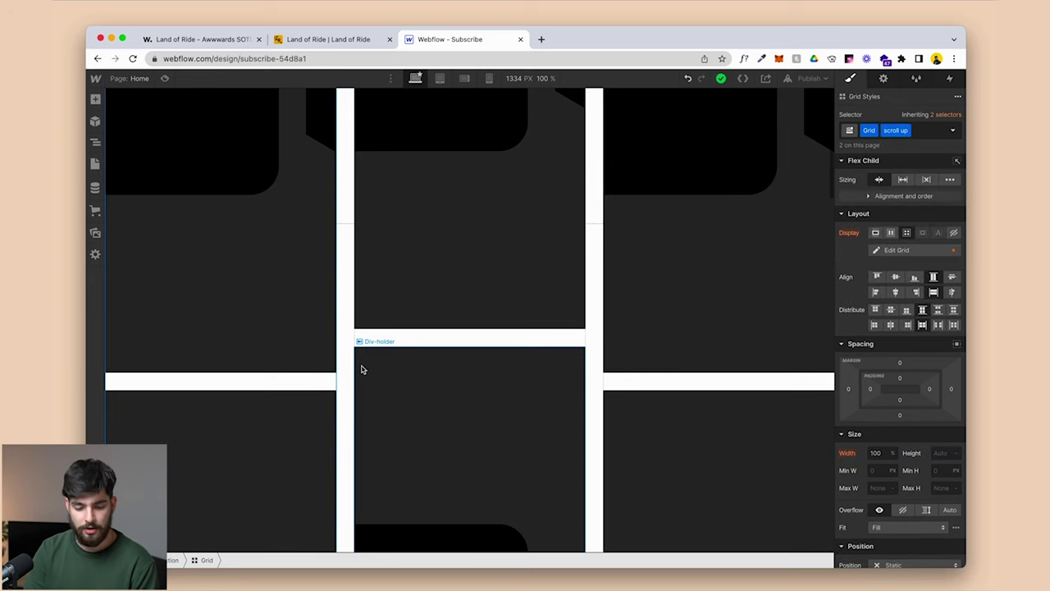
click(530, 310)
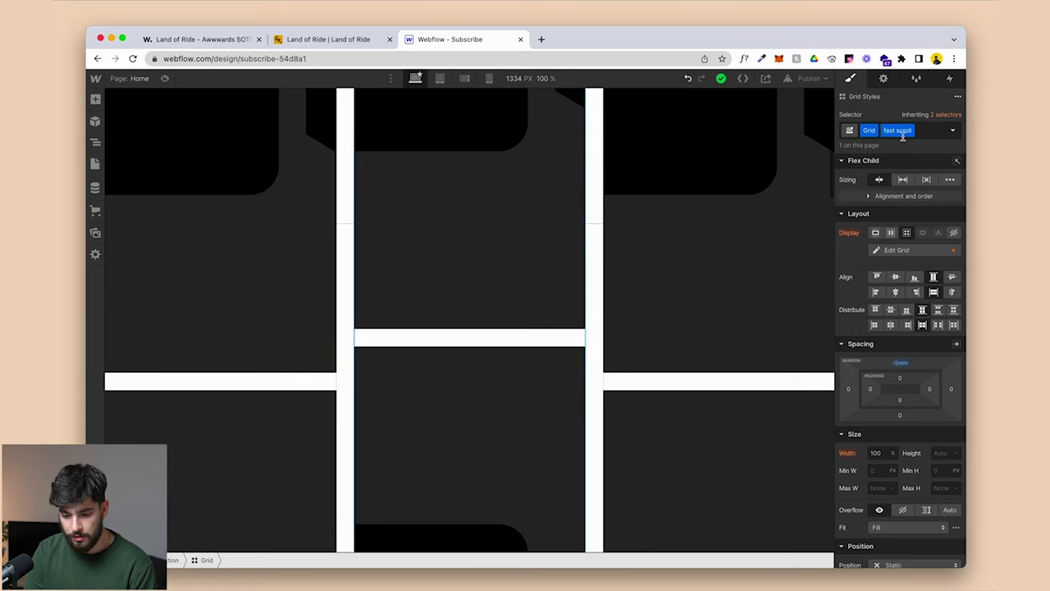
scroll(628, 333, up, 5)
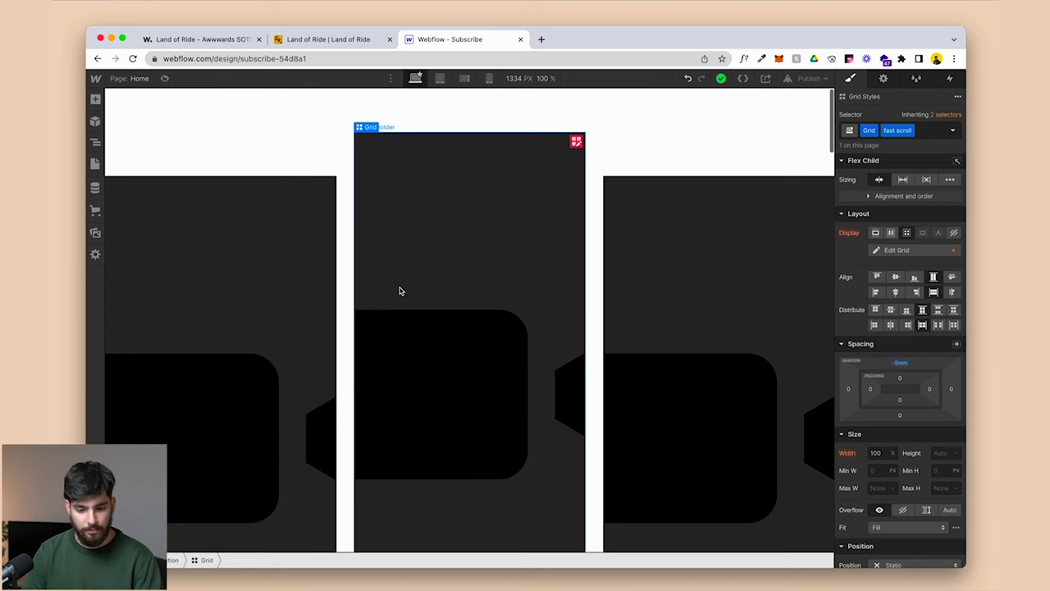
Check the scroll movement of the middle card column on the Land of Ride site and return to Webflow.
key(ctrl+shift+Tab)
scroll(454, 154, down, 5)
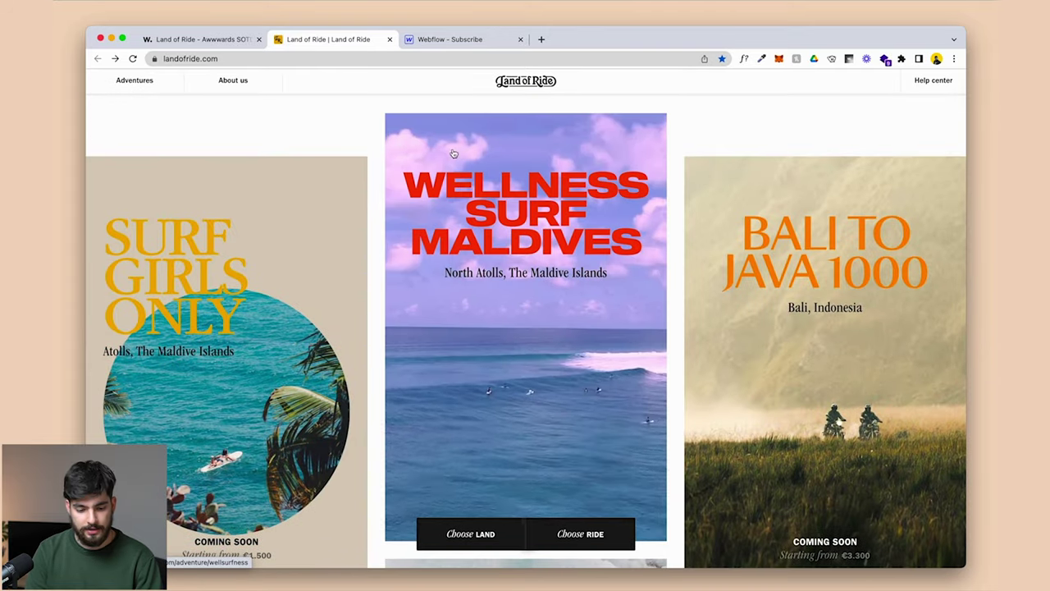
key(ctrl+Tab)
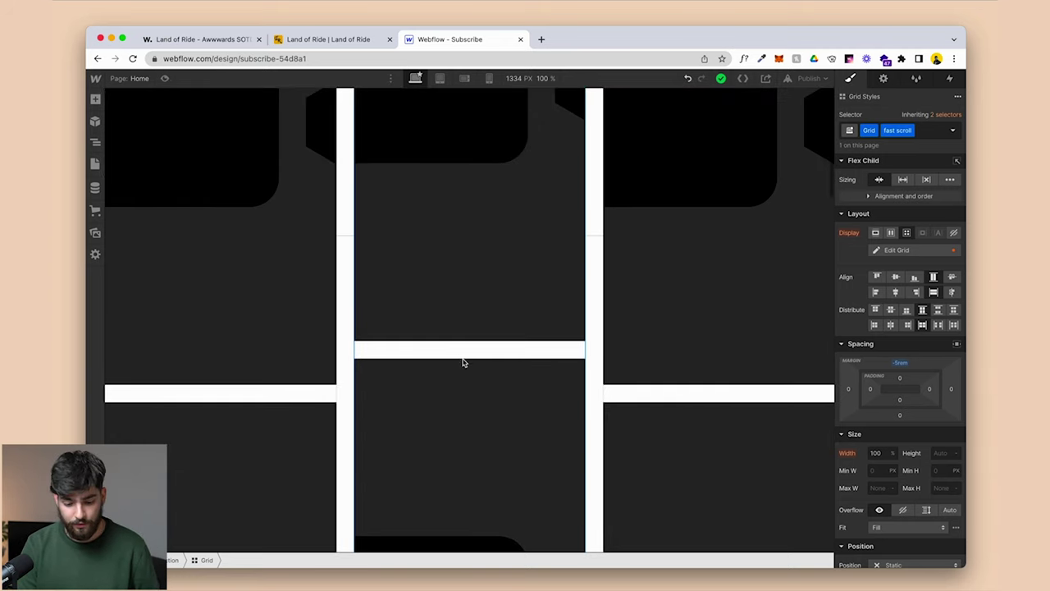
Review the Grid move actions at the 0% and 75% keyframes of the page-scroll animation Fast scroll.
click(951, 79)
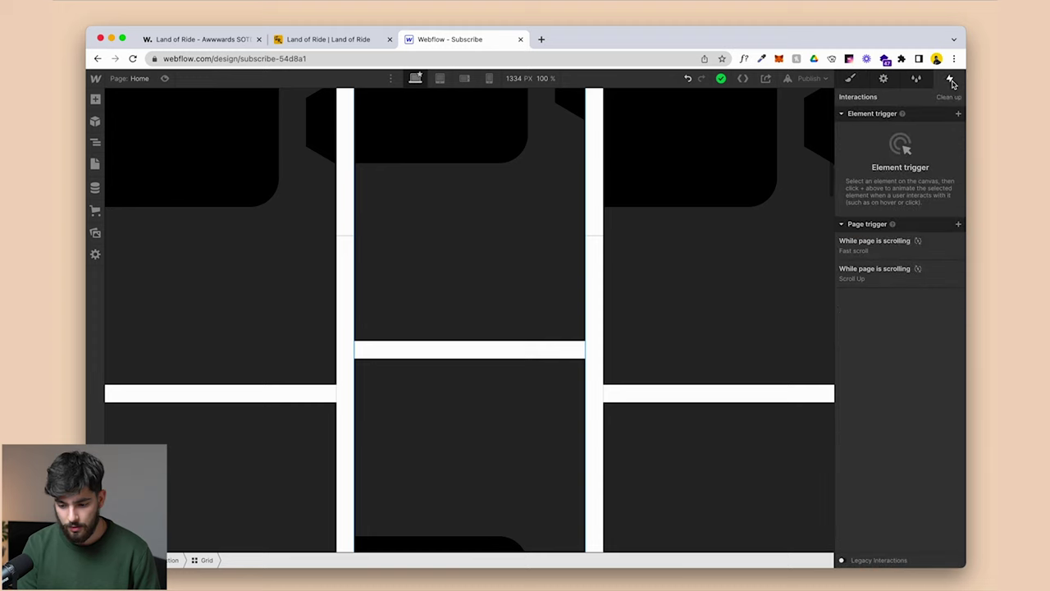
click(869, 258)
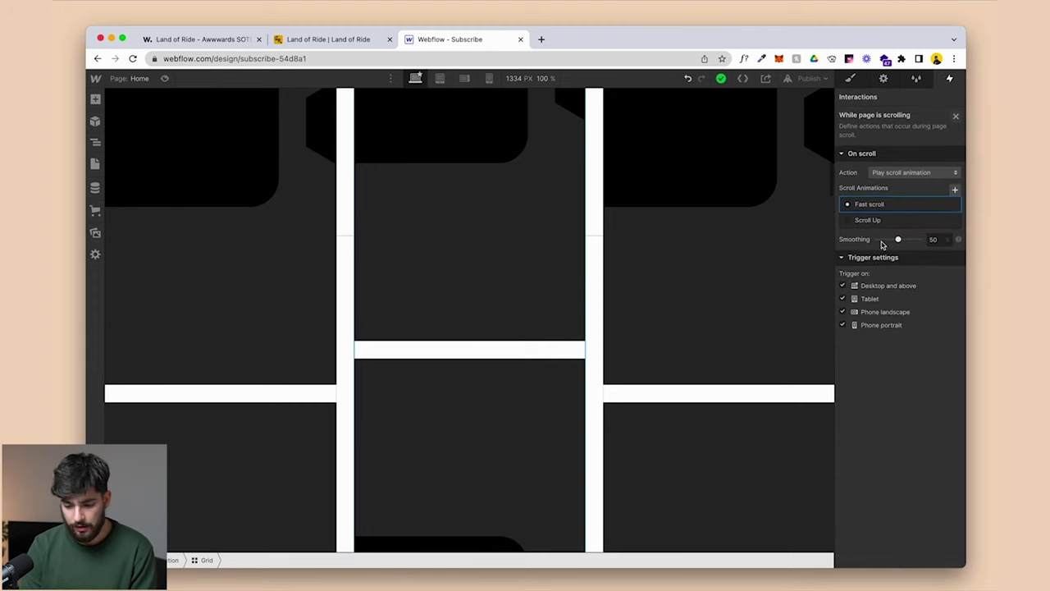
click(941, 205)
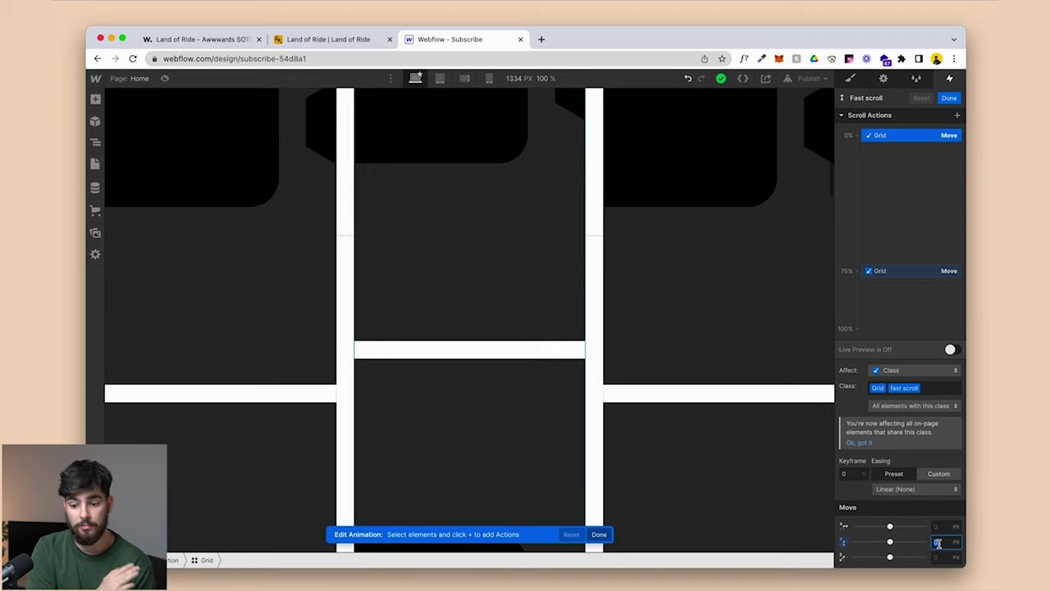
click(877, 271)
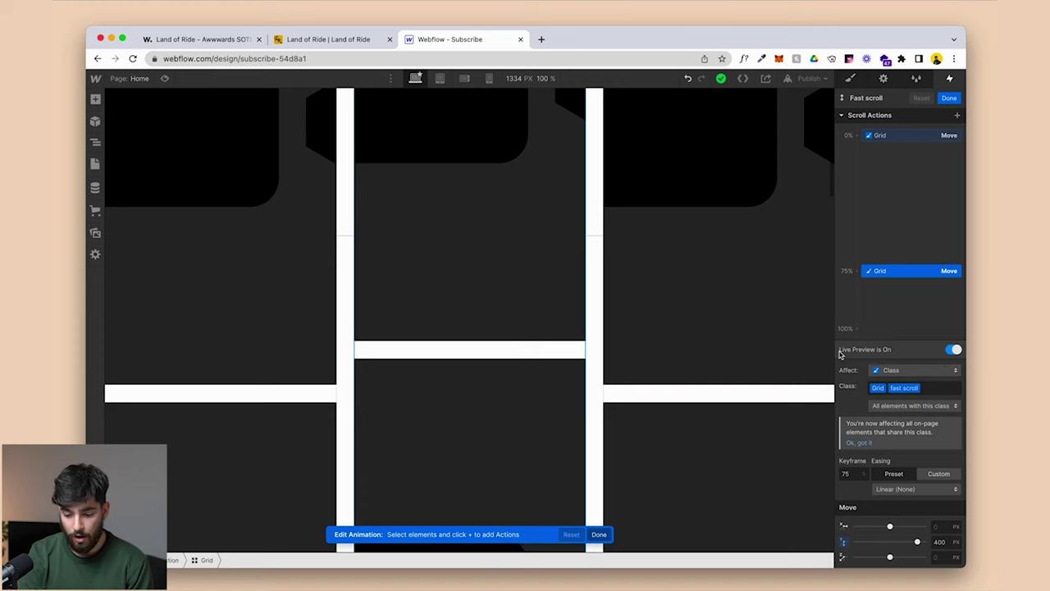
Test the Fast scroll animation by scrolling the canvas with live preview on, and close it.
scroll(588, 391, down, 5)
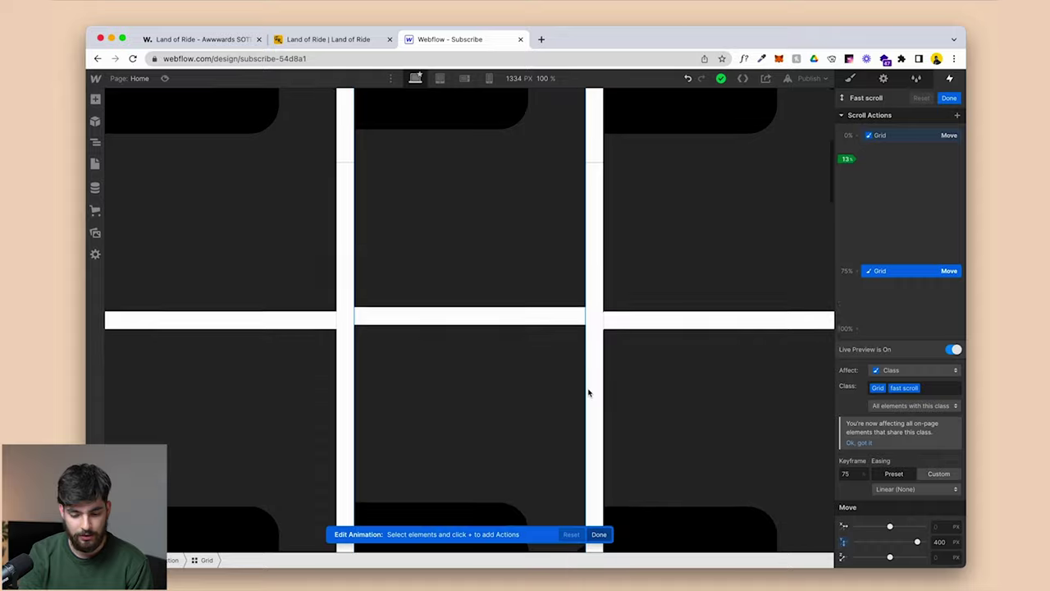
scroll(589, 392, down, 10)
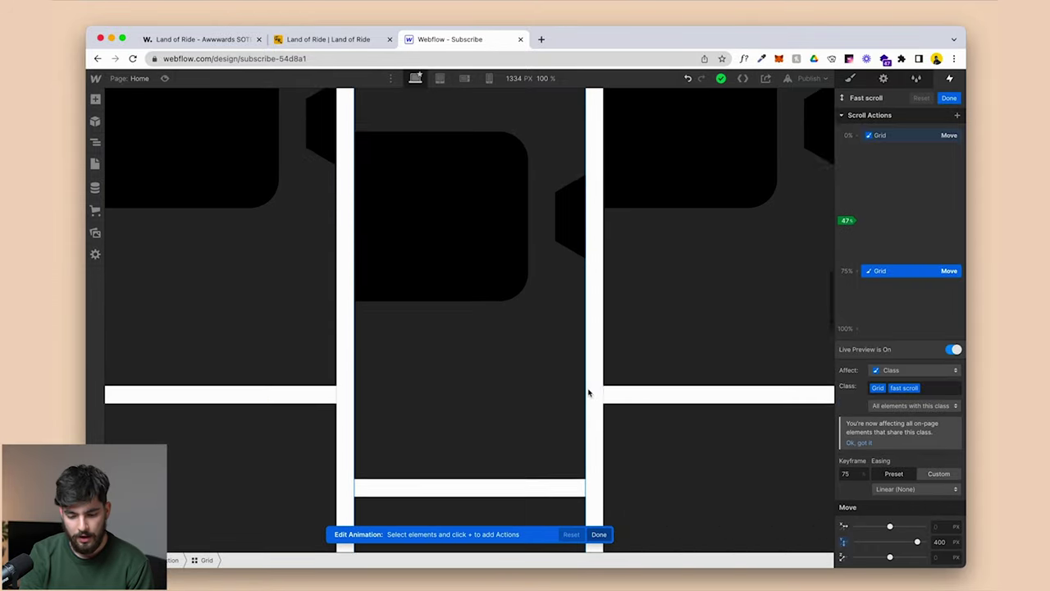
scroll(588, 392, up, 8)
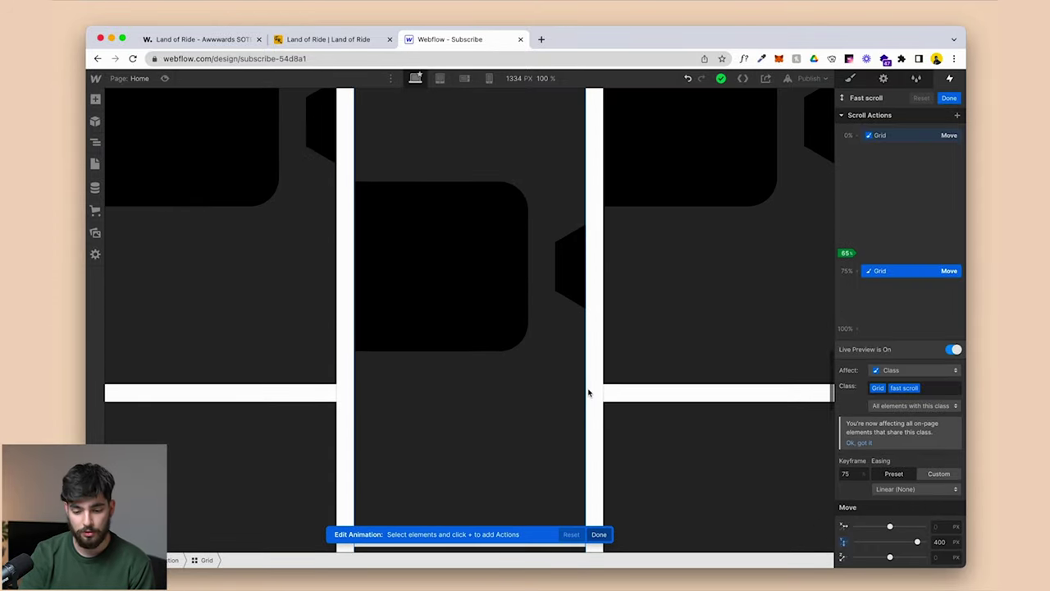
scroll(589, 393, up, 3)
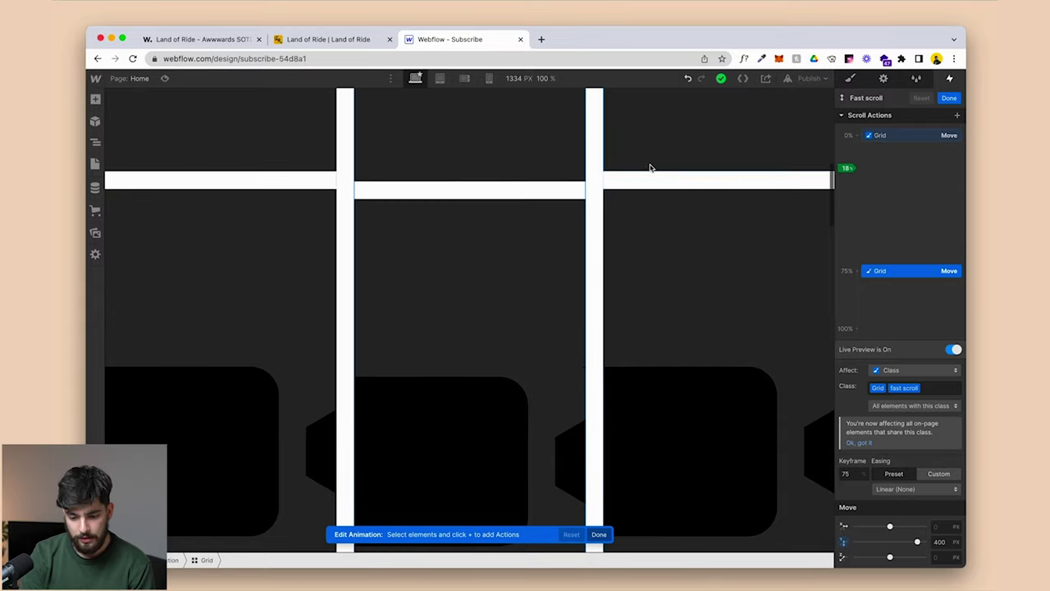
click(658, 183)
click(950, 97)
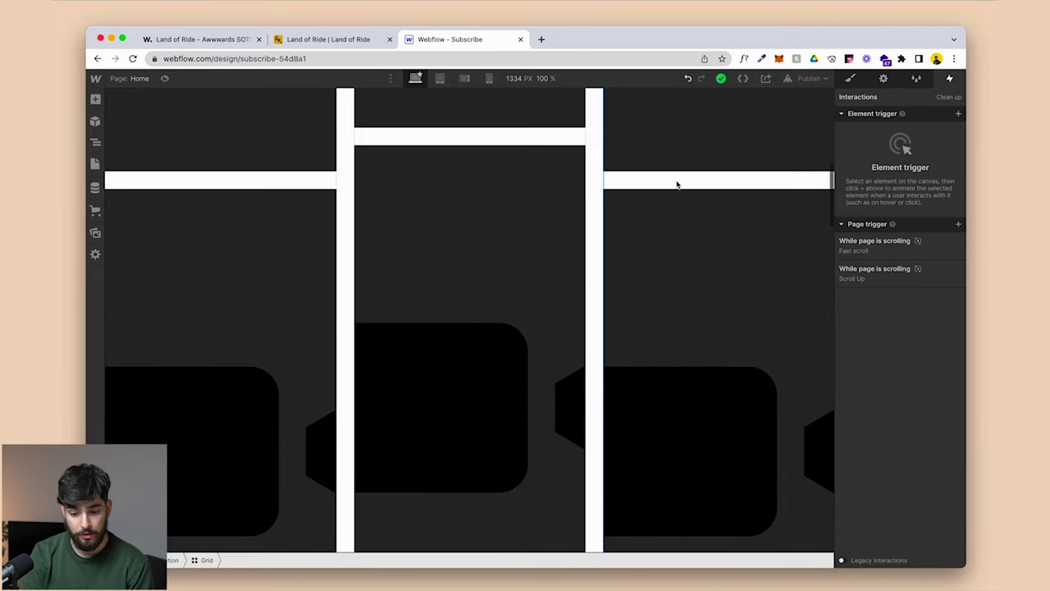
Review the Grid move actions of the Scroll Up animation and compare with the outer columns on Land of Ride.
click(861, 279)
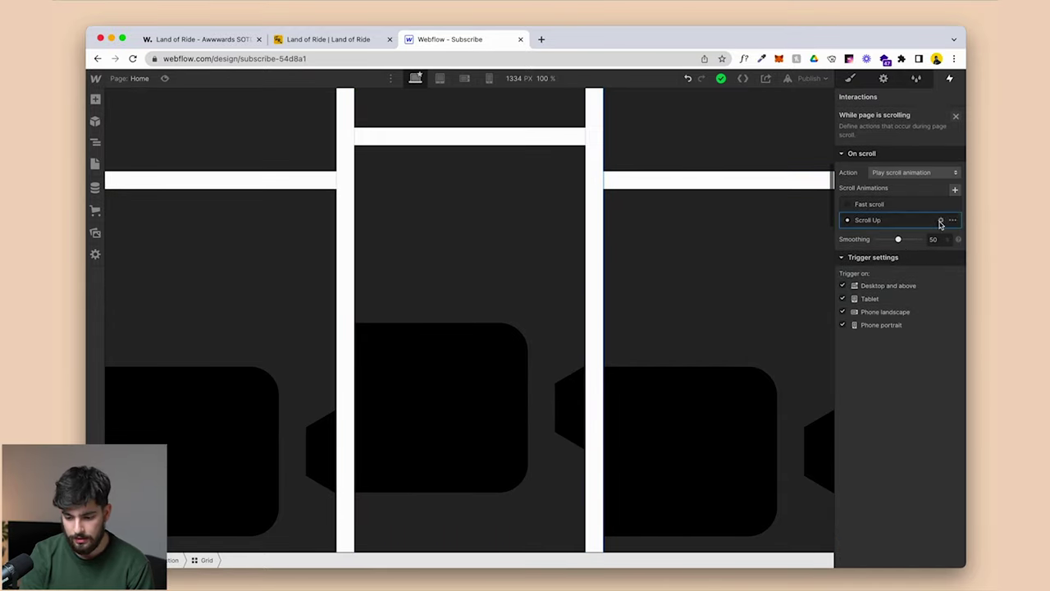
click(940, 223)
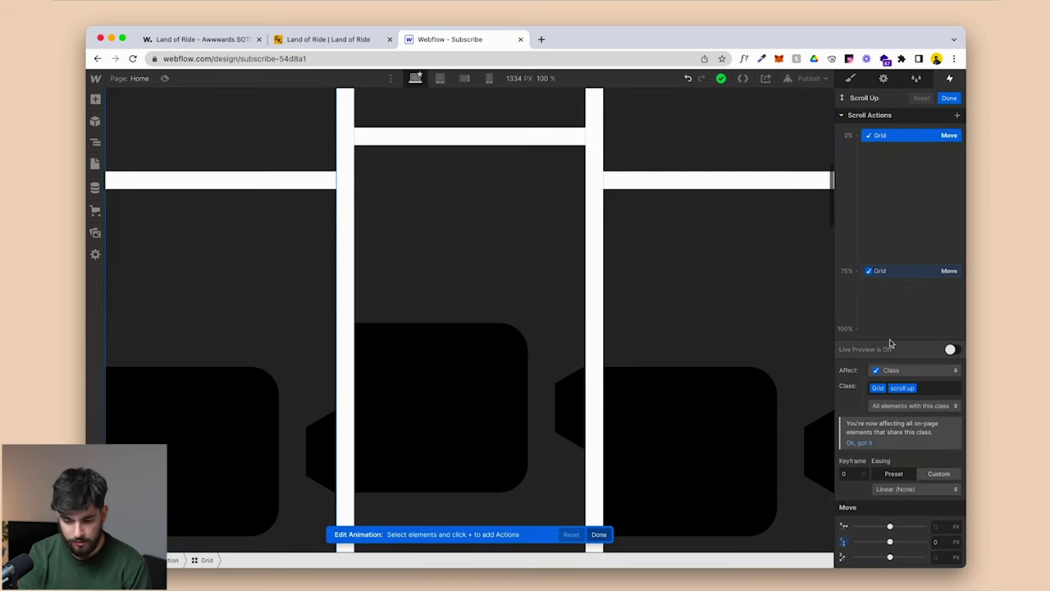
click(890, 271)
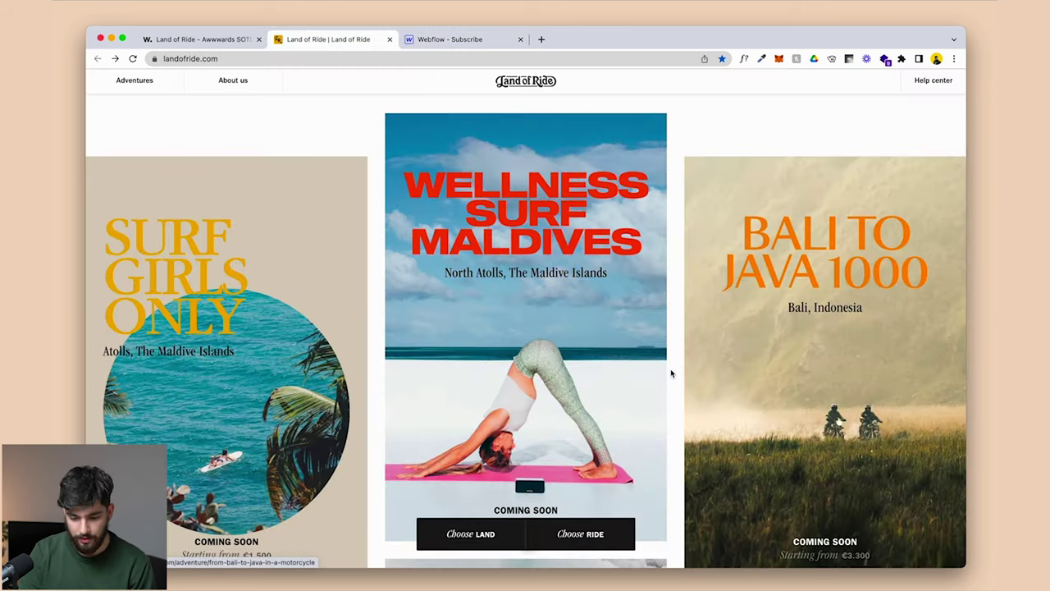
scroll(677, 386, down, 5)
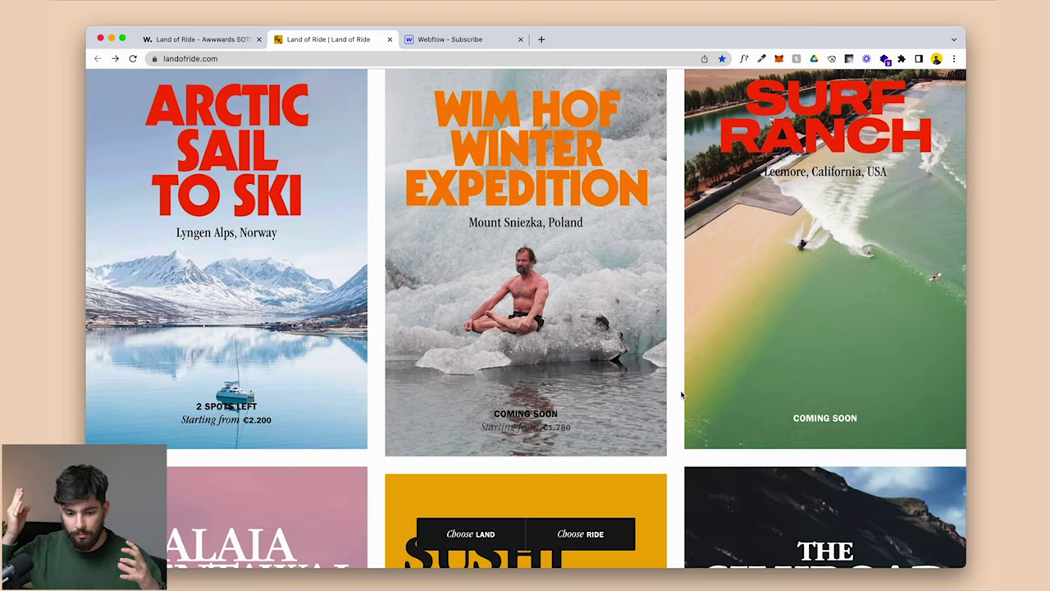
key(ctrl+Tab)
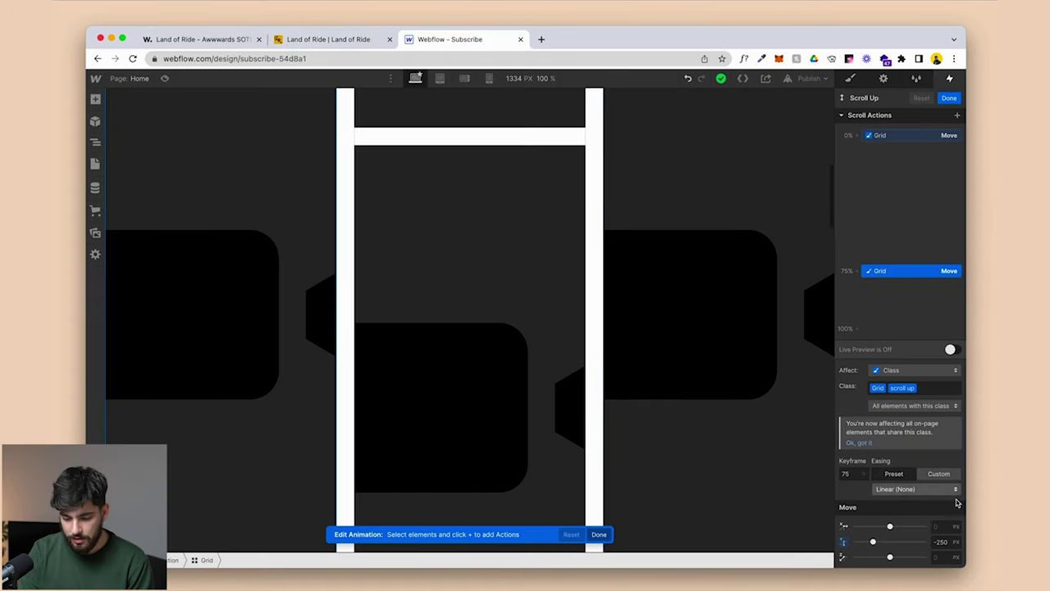
Turn on live preview for the Scroll Up animation and test how the outer grids move on scroll.
scroll(661, 375, down, 3)
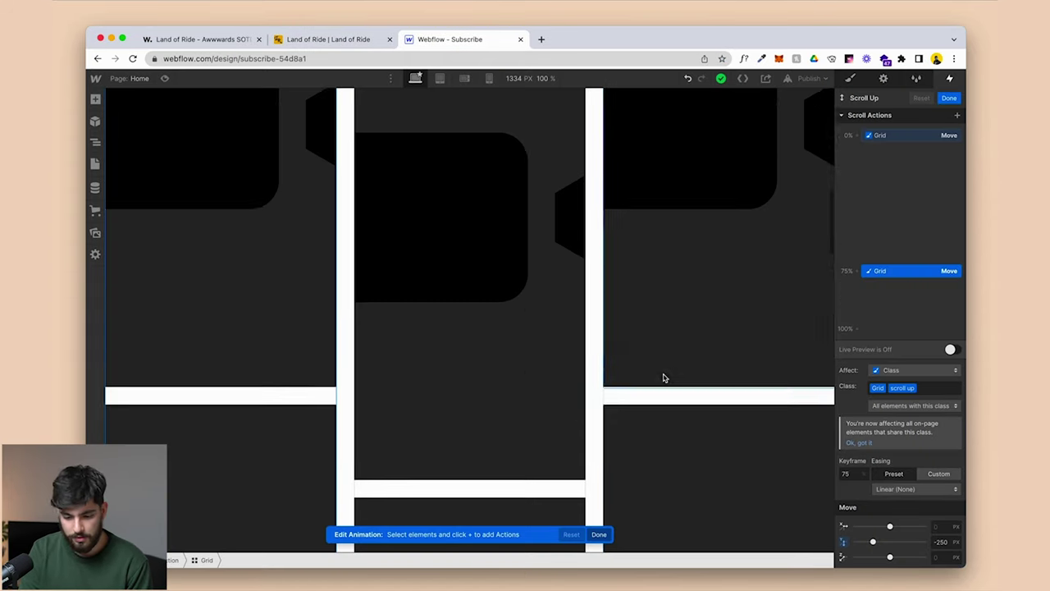
click(950, 349)
scroll(619, 351, down, 3)
scroll(619, 351, down, 5)
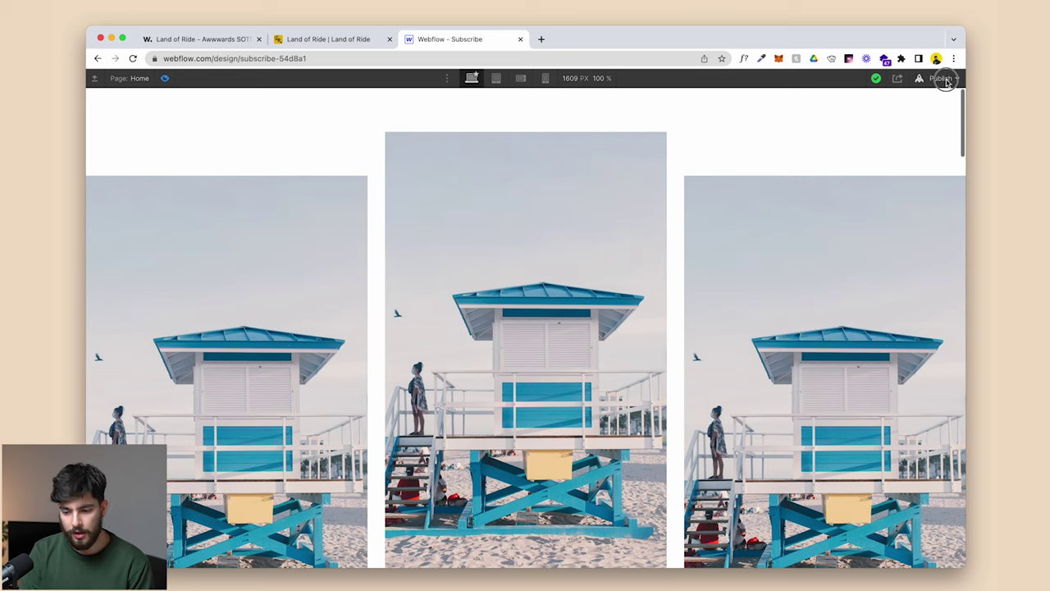
Publish the site to subscribe-54d8a1.webflow.io and check the column scrolling and hover videos on the published page.
click(941, 78)
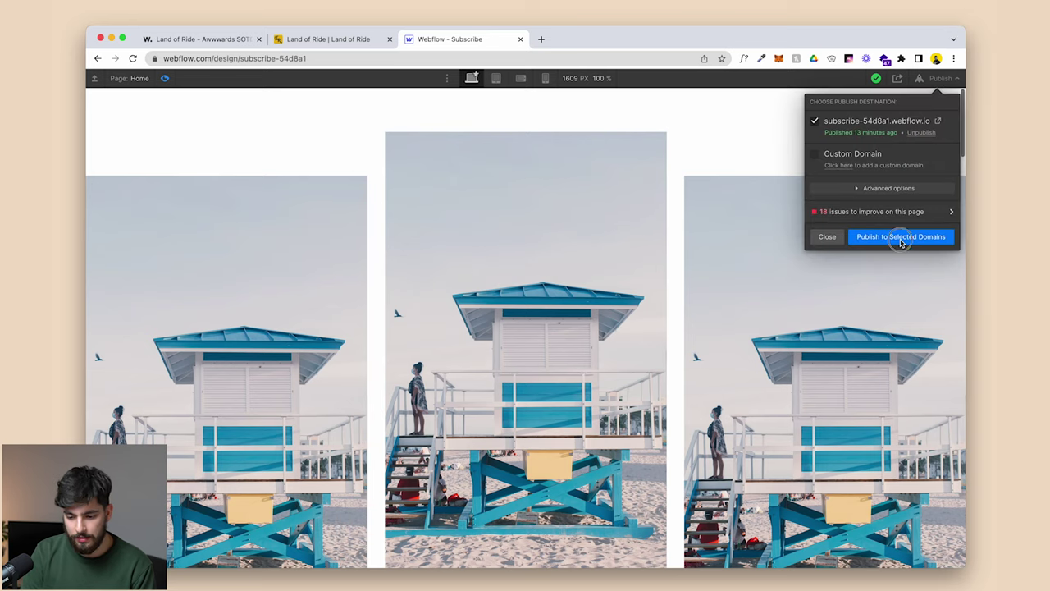
click(900, 238)
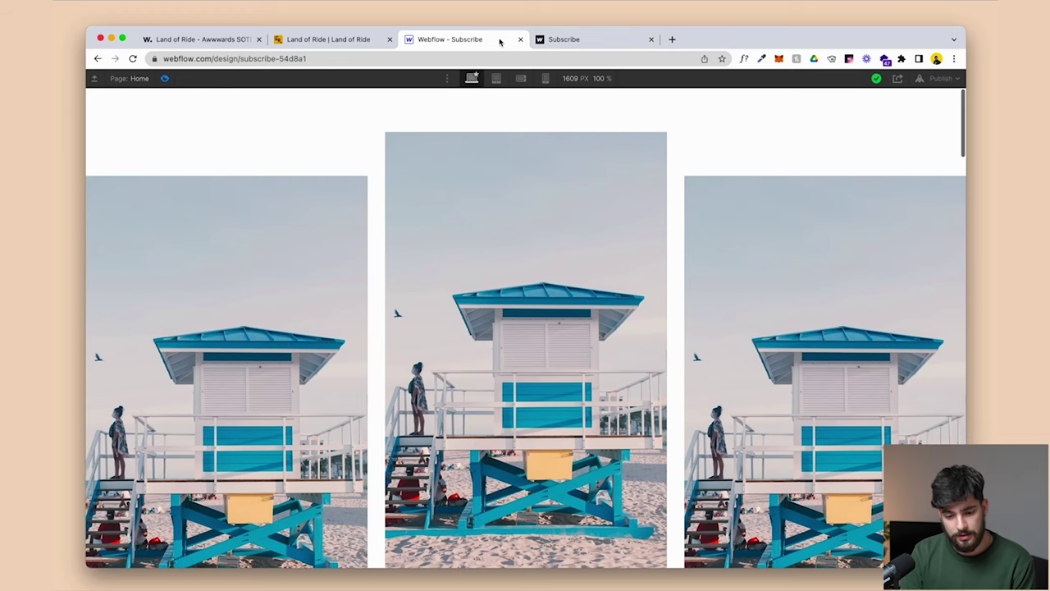
click(608, 43)
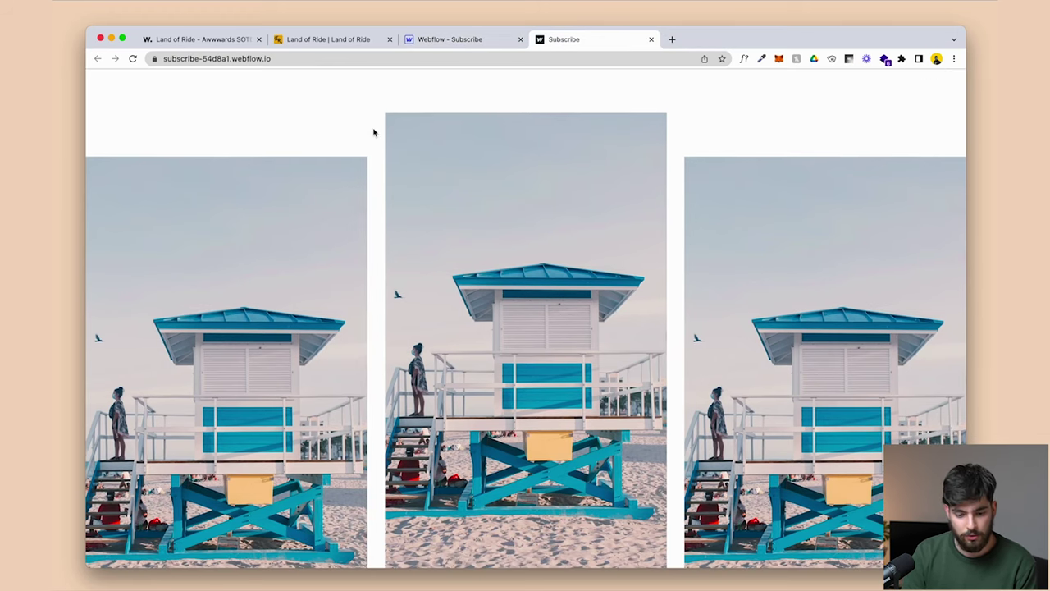
scroll(373, 133, down, 10)
scroll(331, 165, down, 10)
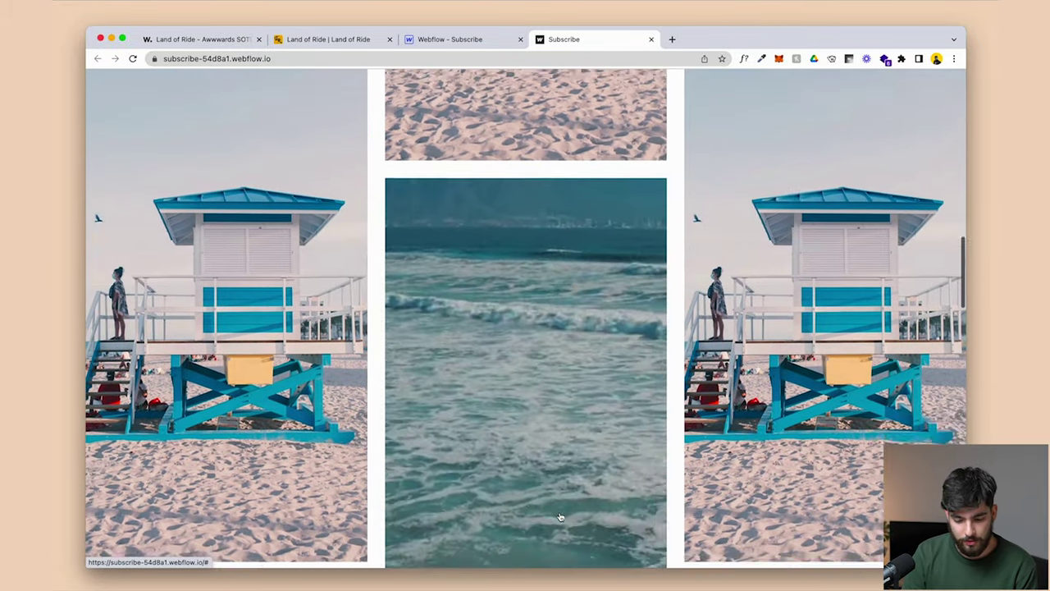
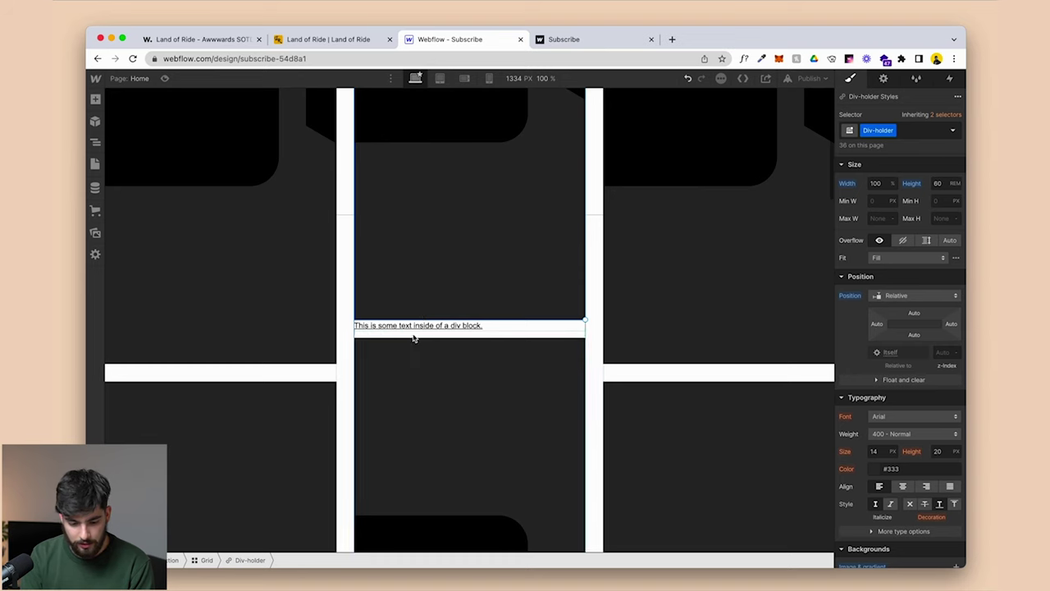
Set the position of the text block inside the middle column's first Div-holder to Absolute.
click(898, 163)
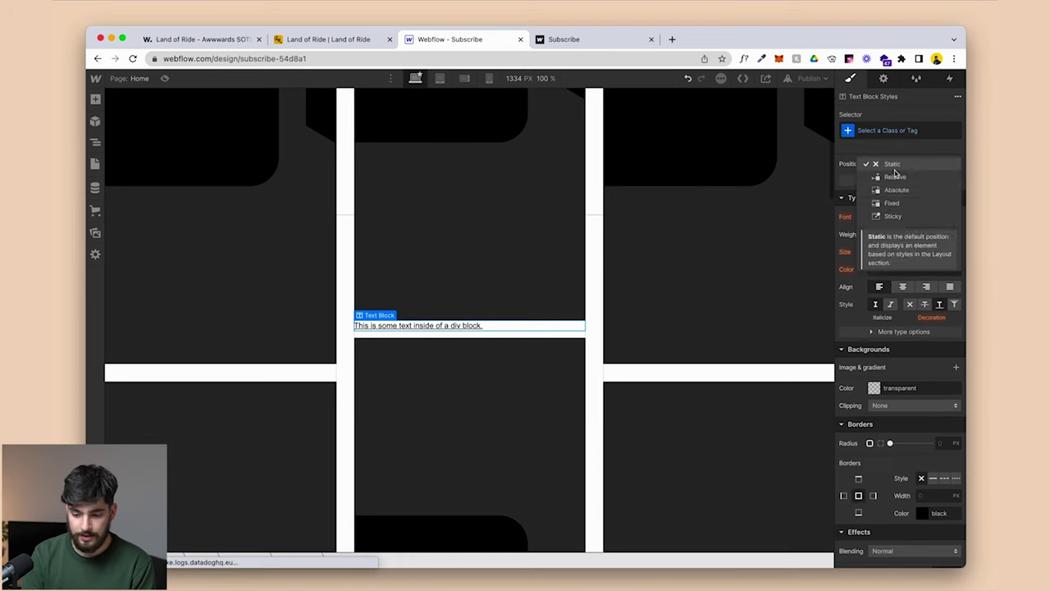
click(896, 187)
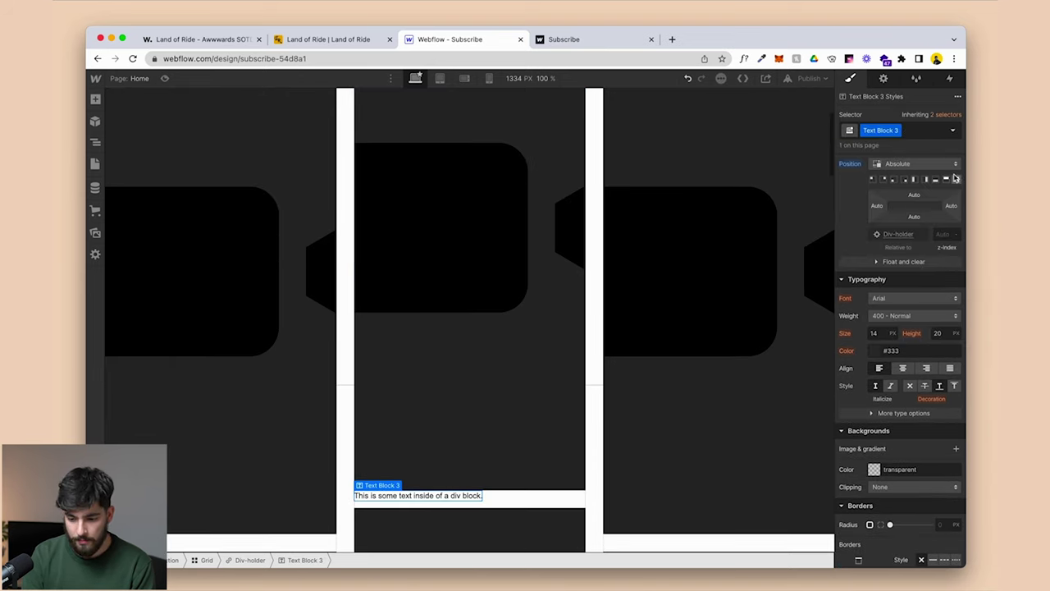
Stretch the text block over its whole Div-holder, with z-index 3, font size 4 rem and line height 1.
click(955, 180)
scroll(668, 328, up, 4)
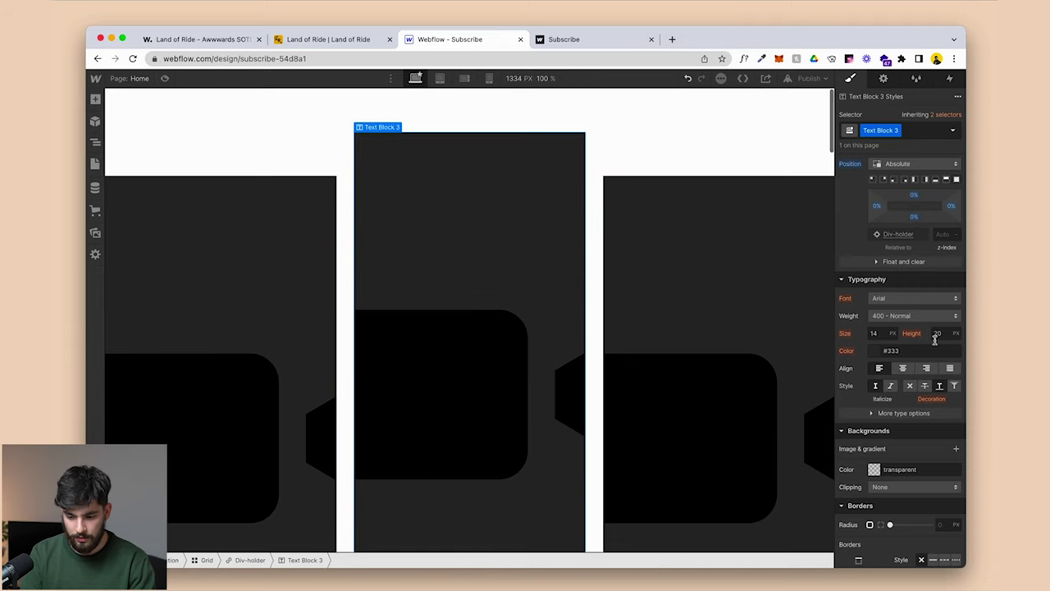
click(940, 235)
text(2)
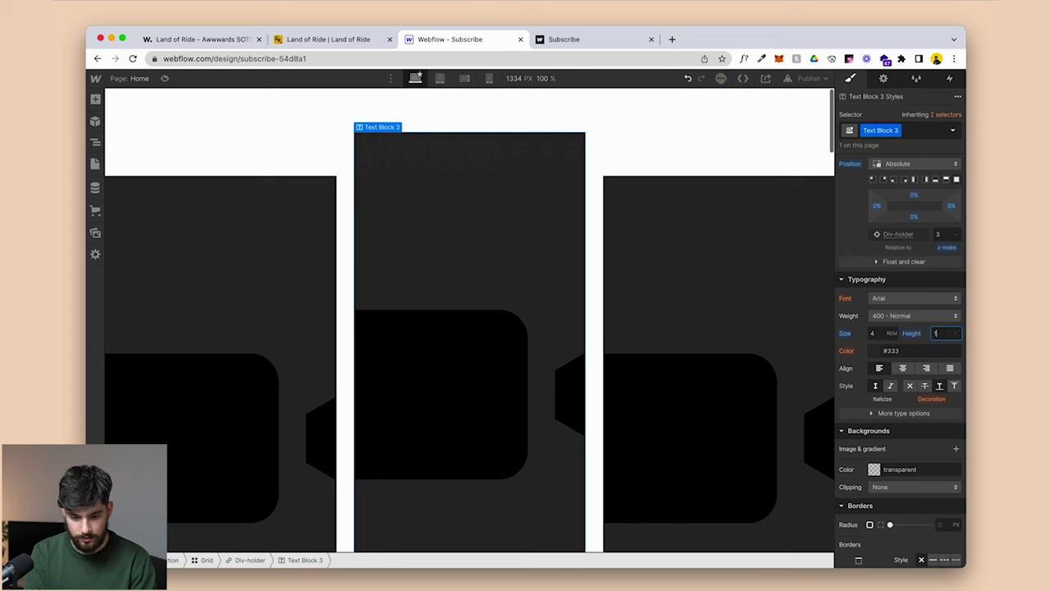
Set the text block's font color to yellow #ffd620.
click(874, 350)
drag(844, 426, 826, 325)
drag(854, 391, 855, 444)
click(879, 454)
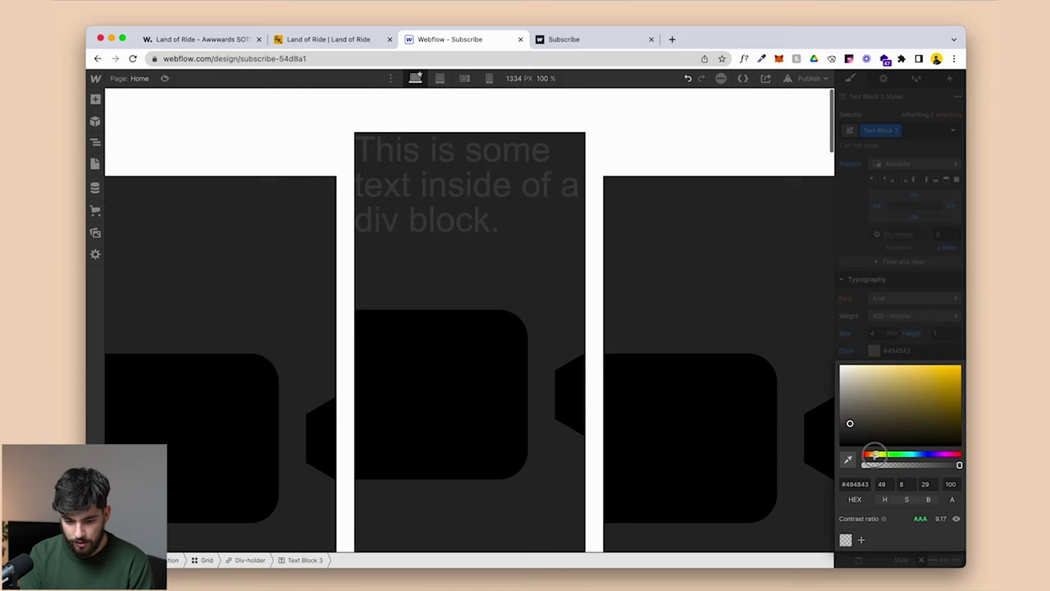
drag(905, 422, 943, 368)
click(484, 288)
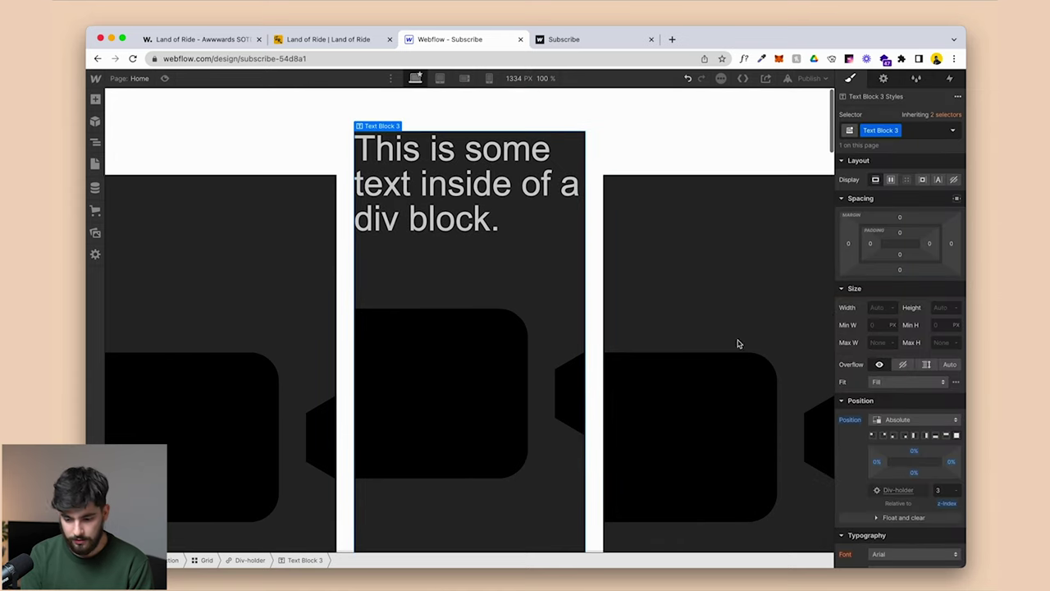
Center-align the text block and replace its placeholder text with "Surfing in the sea".
scroll(861, 493, down, 5)
click(901, 255)
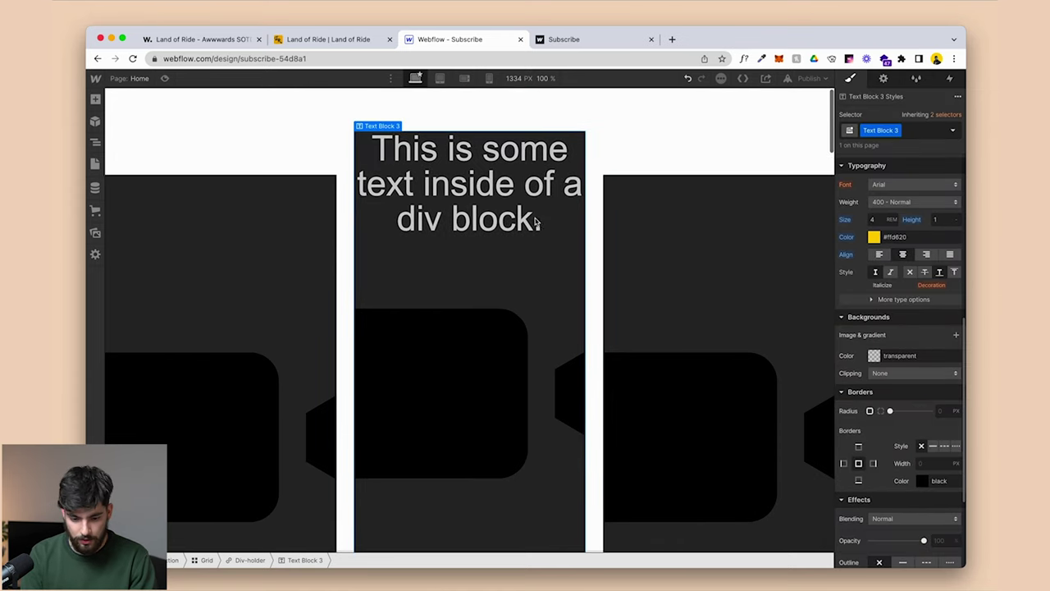
double_click(526, 212)
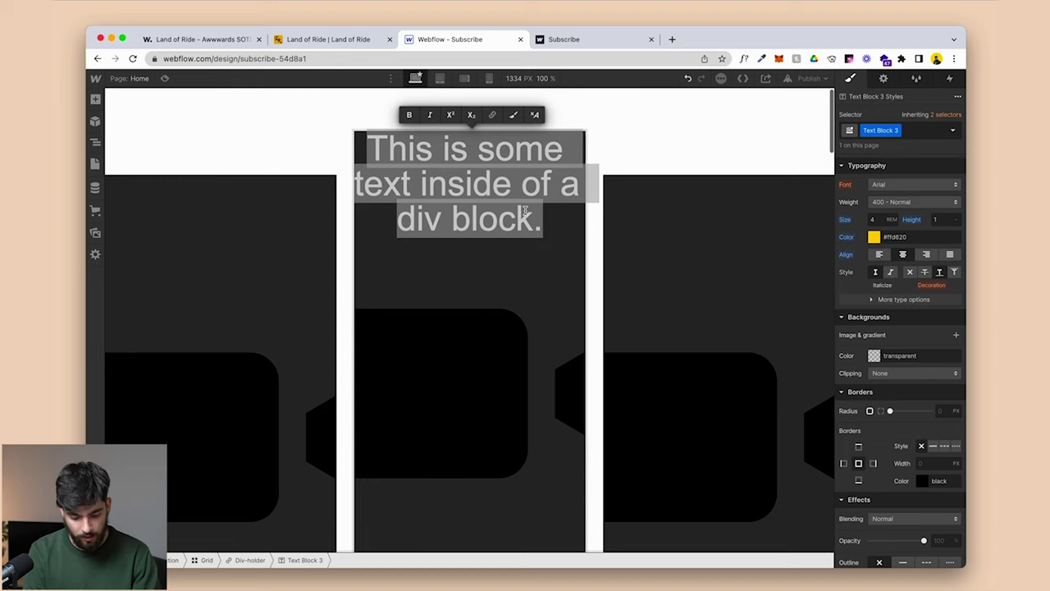
text(Surgin)
key(BackSpace)
key(BackSpace)
key(BackSpace)
text(fing in the)
key(Escape)
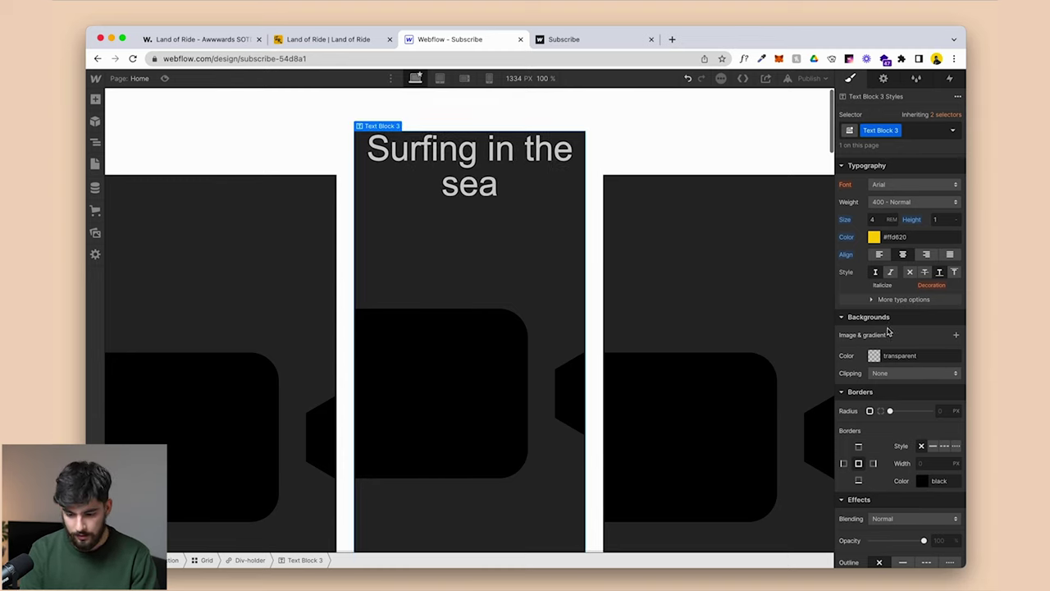
Set the text block's top offset to 23% and preview how the heading sits on the middle card.
scroll(930, 429, up, 5)
drag(922, 380, 921, 402)
scroll(894, 451, down, 3)
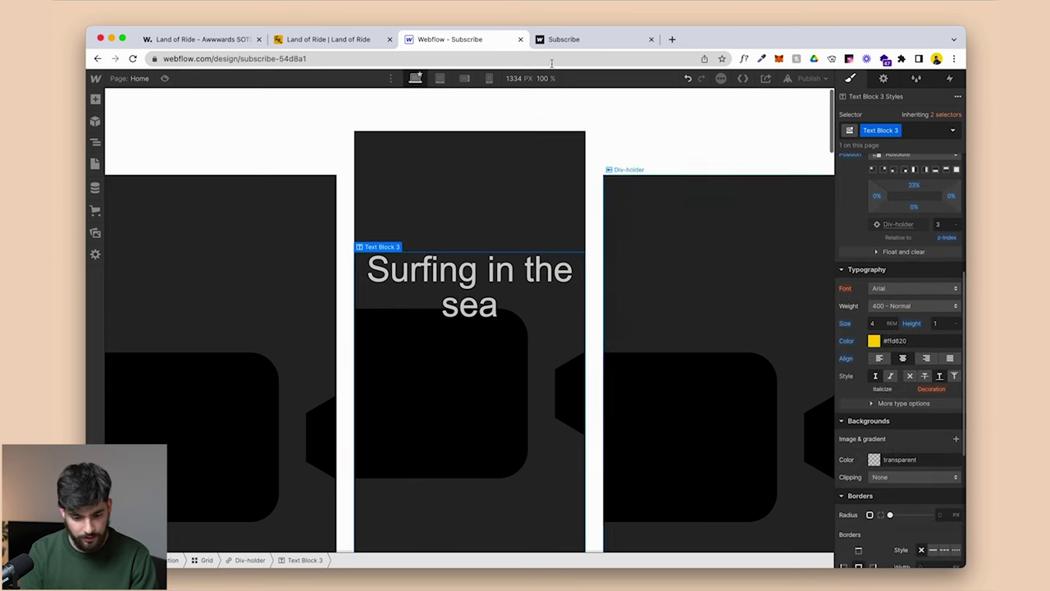
click(164, 78)
scroll(396, 131, down, 3)
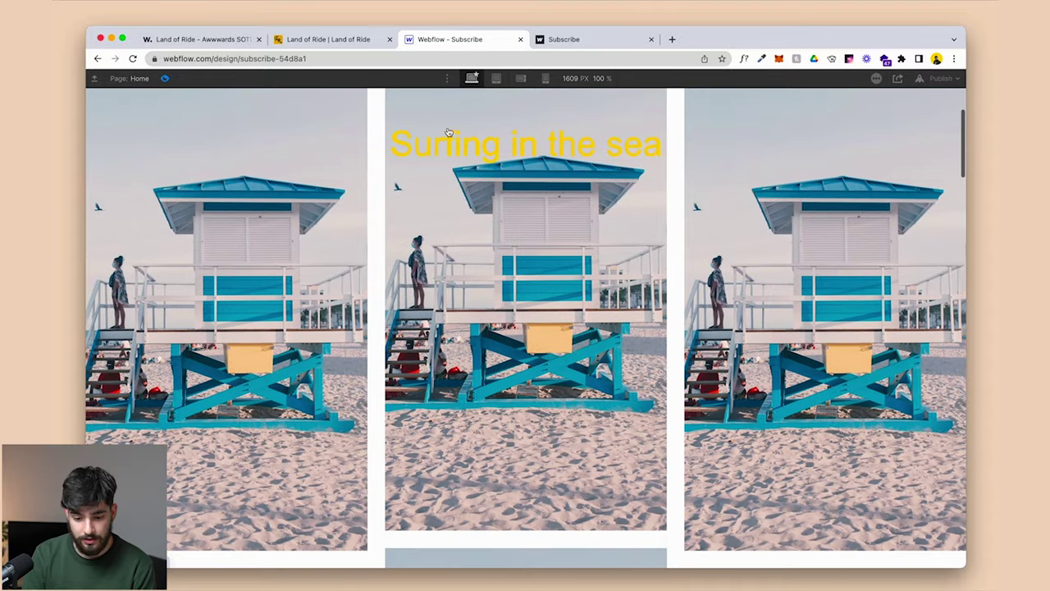
scroll(436, 292, up, 3)
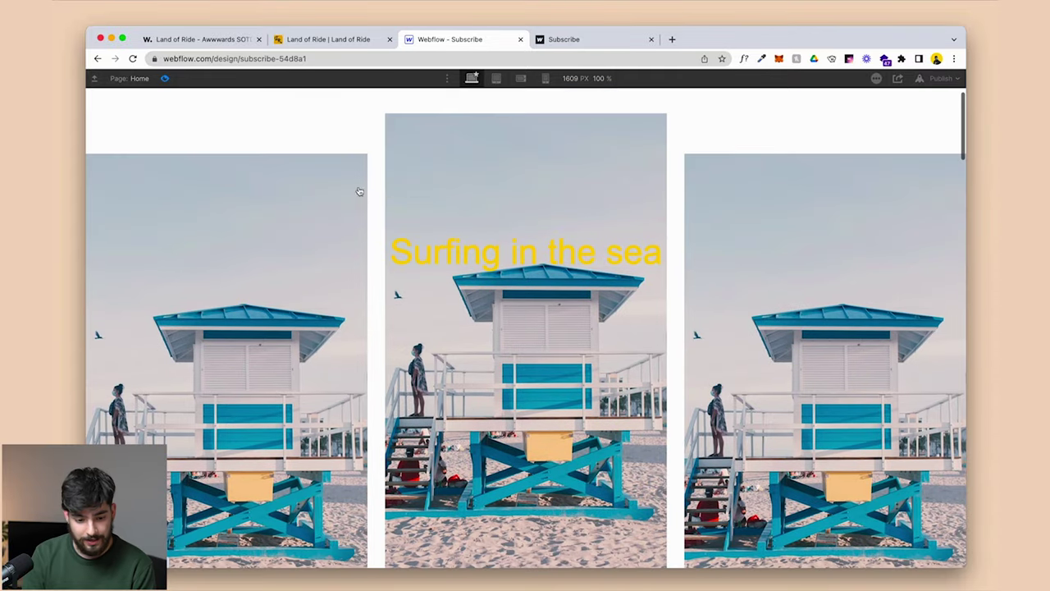
click(165, 78)
Change the text block's font color to black and preview it over the card image while the page scrolls.
scroll(885, 452, down, 5)
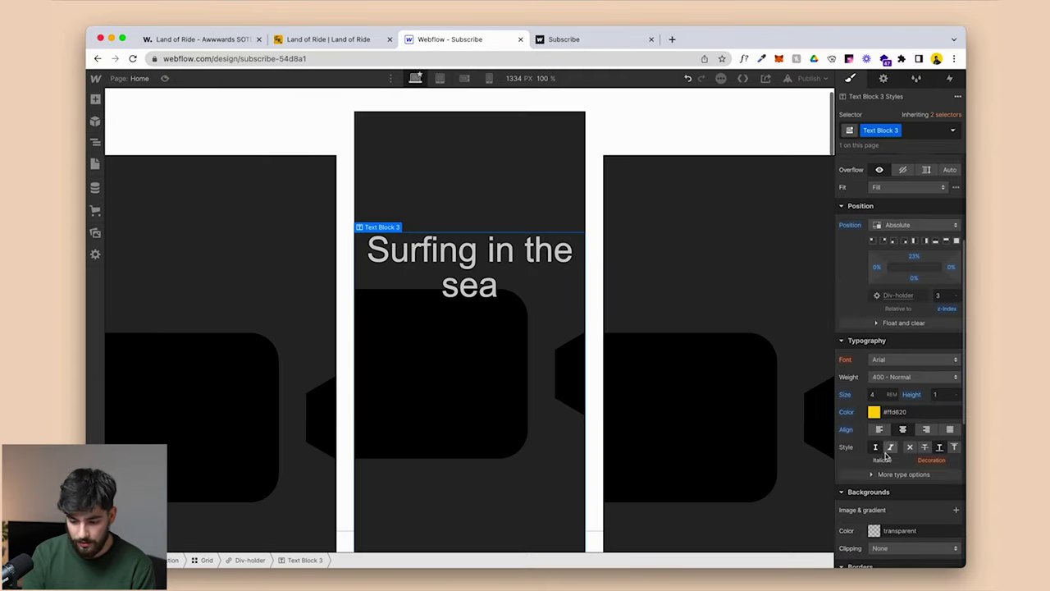
click(874, 412)
click(902, 261)
click(165, 78)
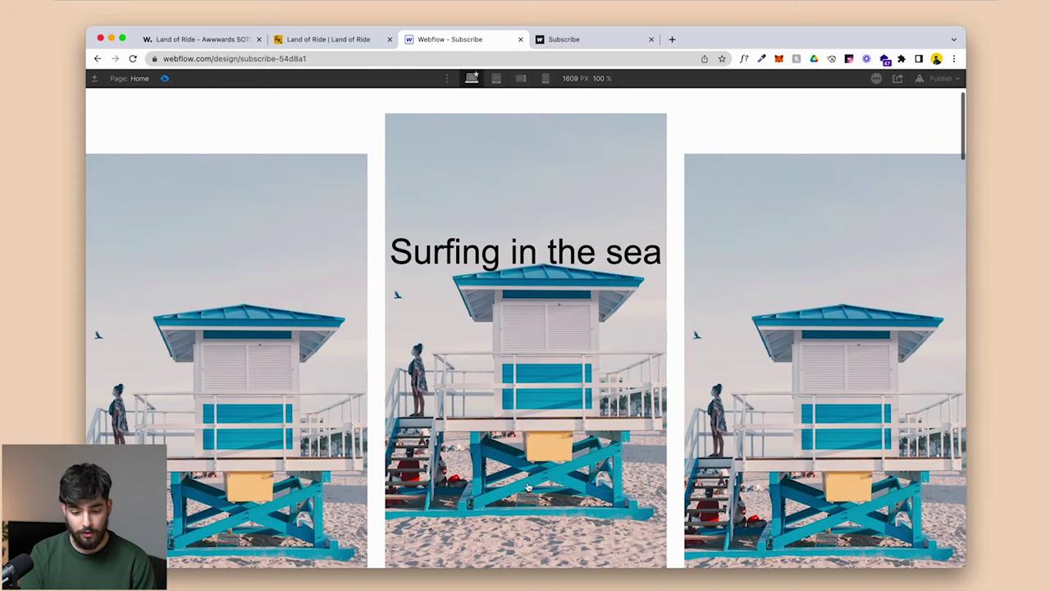
scroll(528, 487, down, 2)
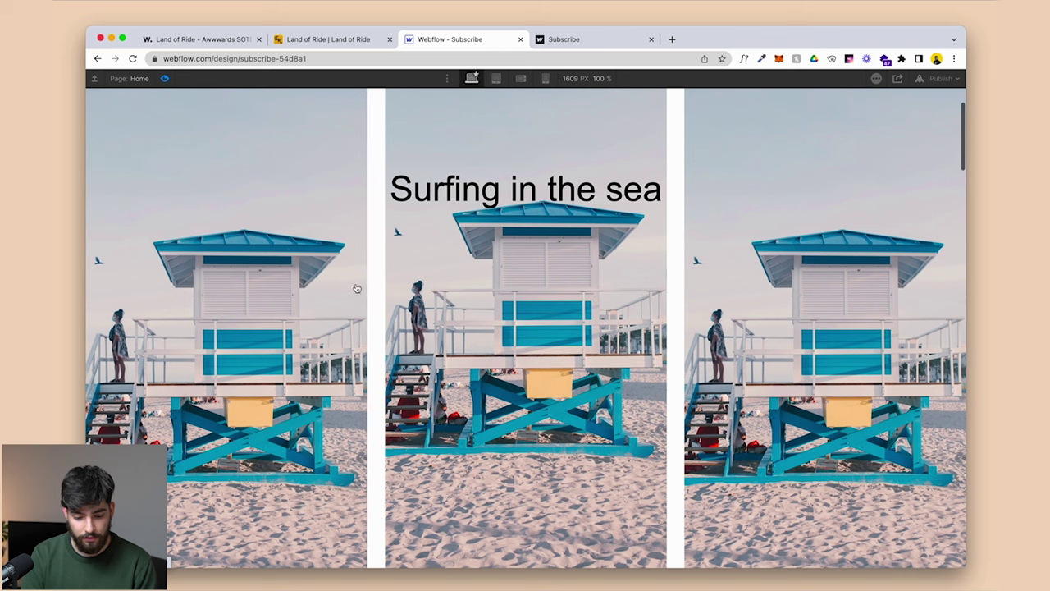
scroll(369, 110, up, 2)
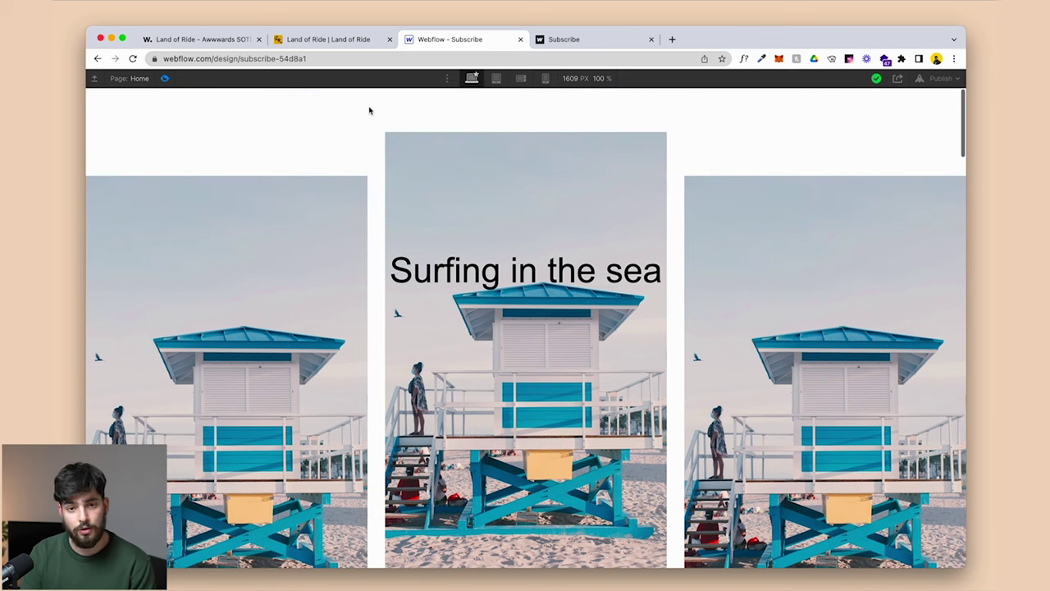
Check the middle card's video under the text in the preview and compare it with the Land of Ride site.
mouse_move(481, 169)
scroll(500, 279, down, 3)
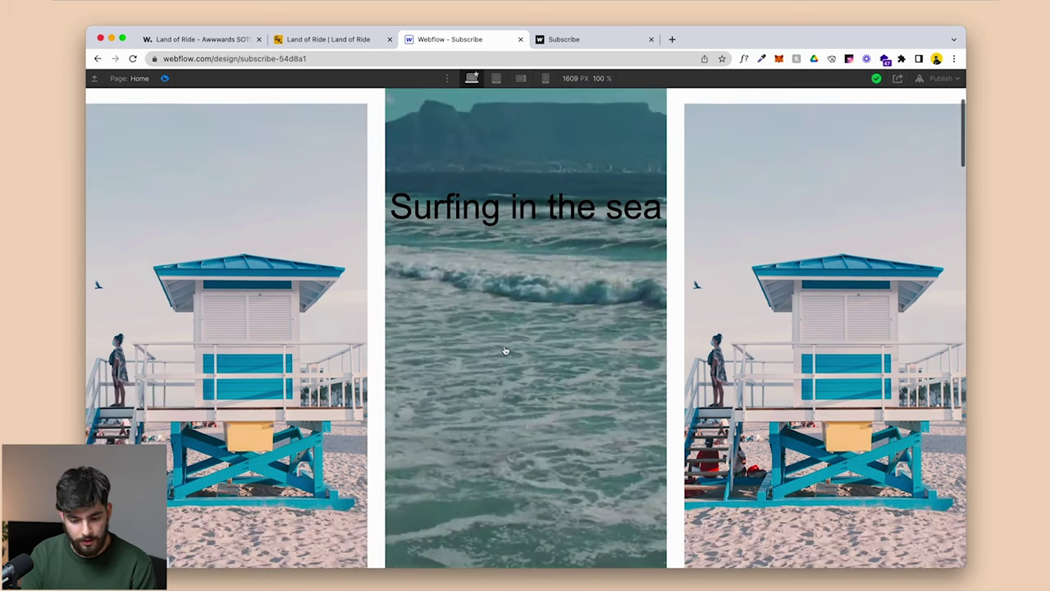
scroll(505, 351, up, 1)
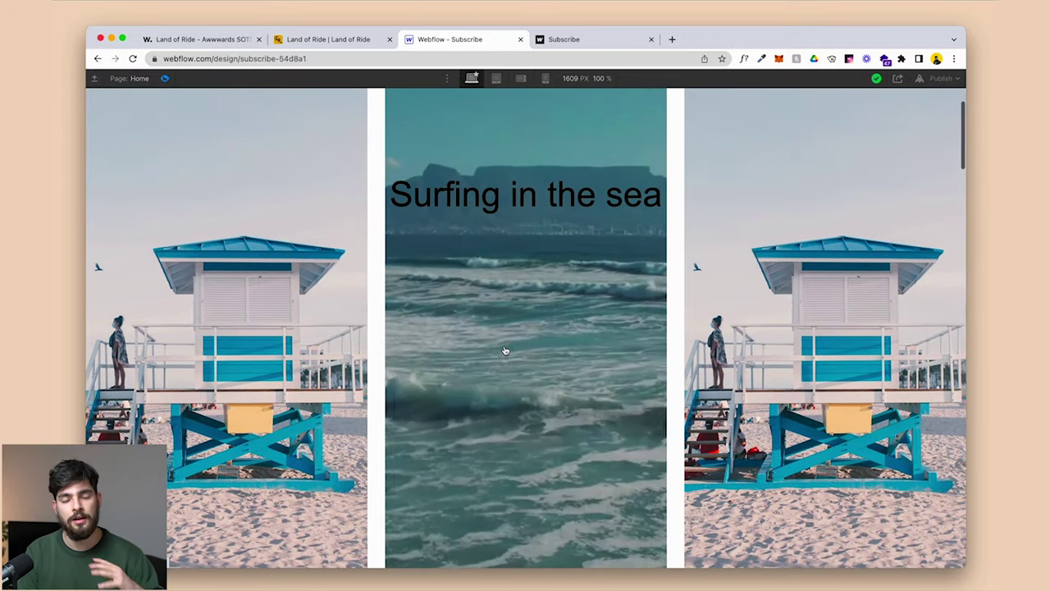
scroll(505, 351, up, 1)
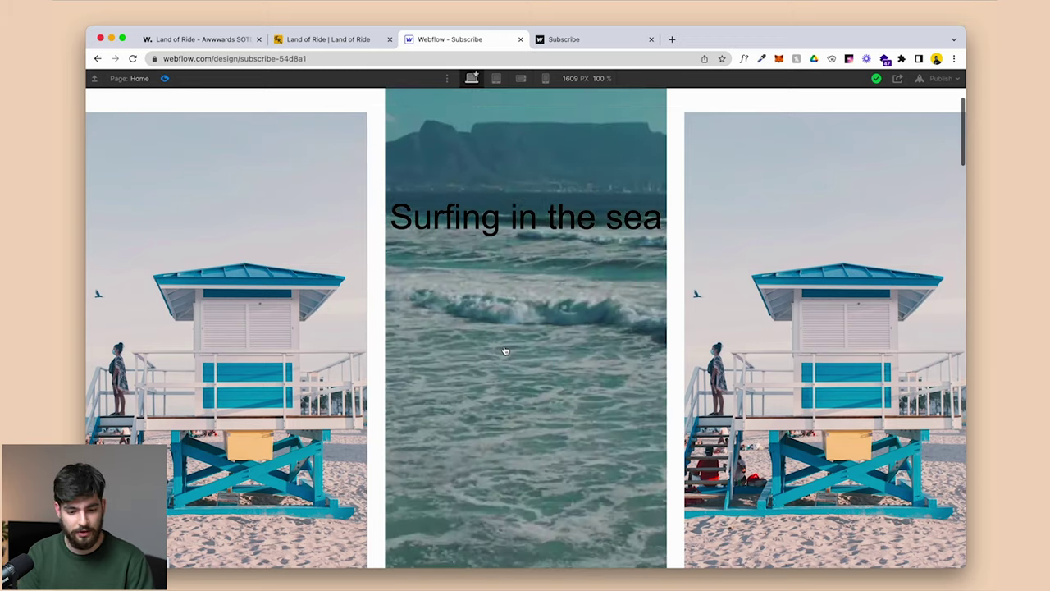
key(ctrl+shift+Tab)
mouse_move(311, 300)
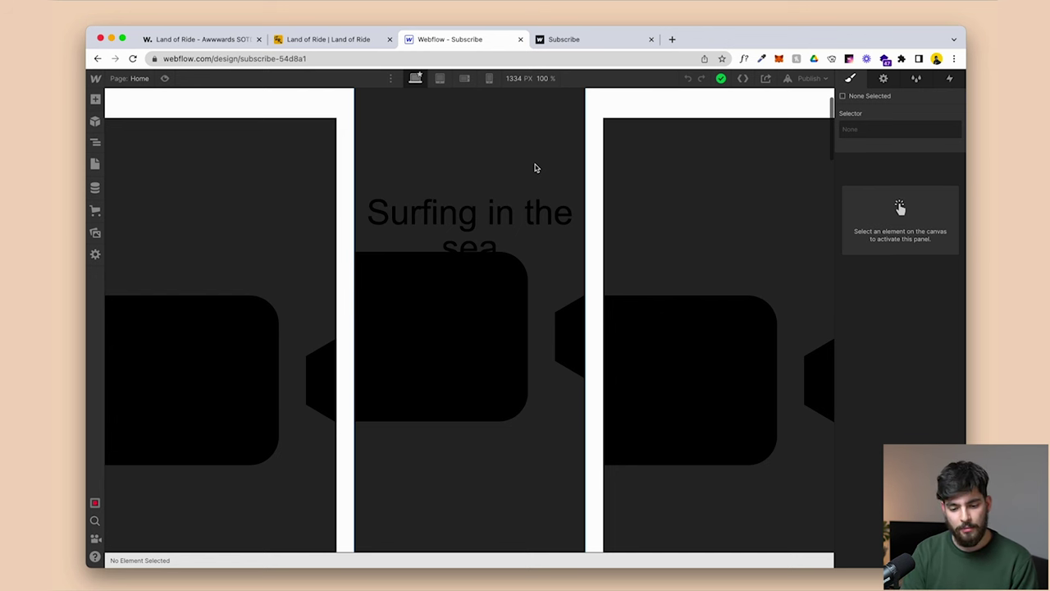
Switch to the published Subscribe page, check the hover video on the third column's card and test its link.
click(570, 39)
mouse_move(715, 234)
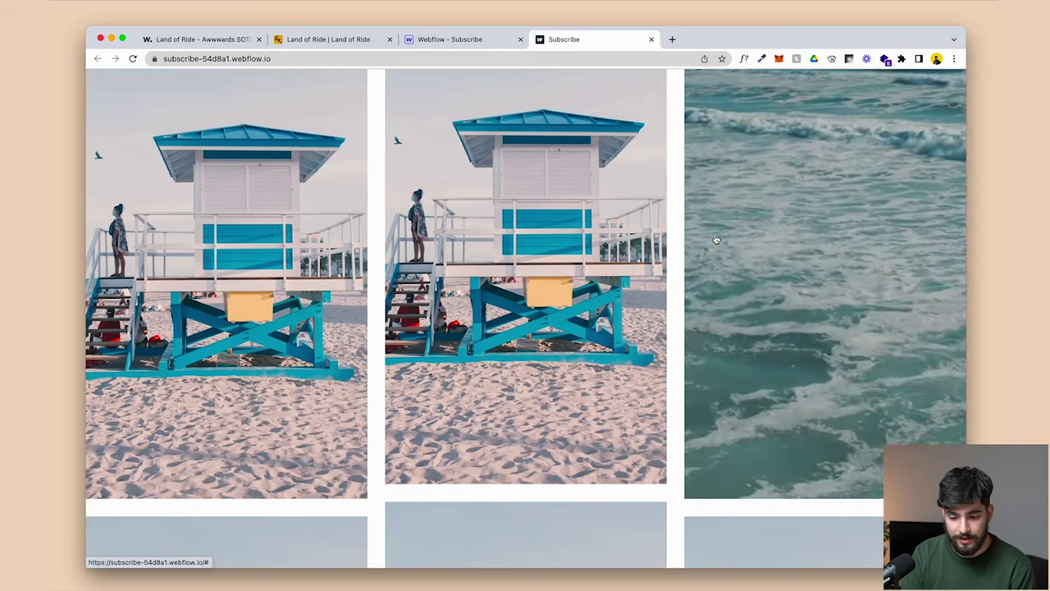
click(715, 238)
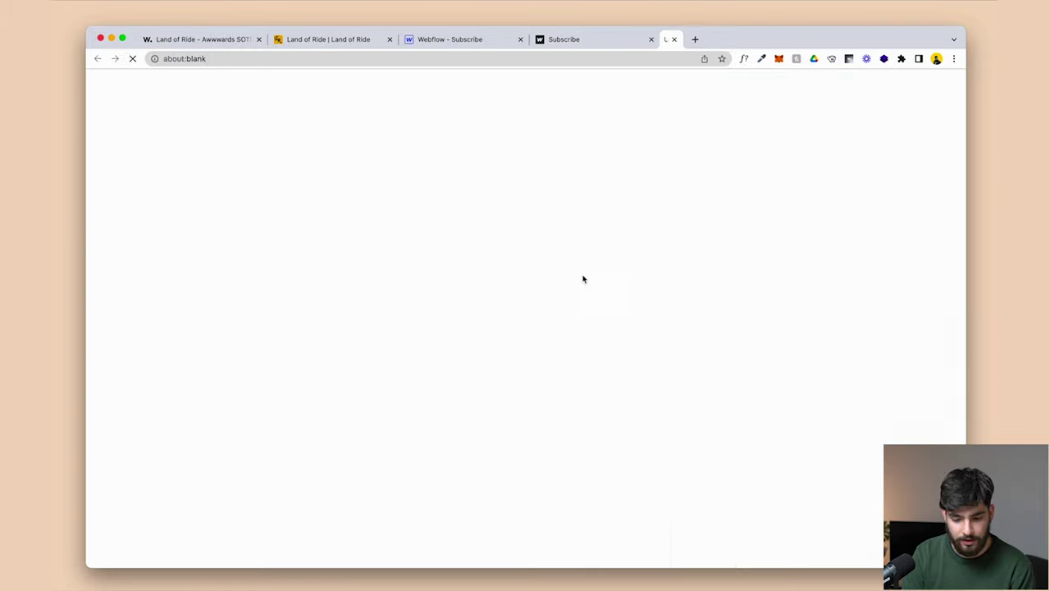